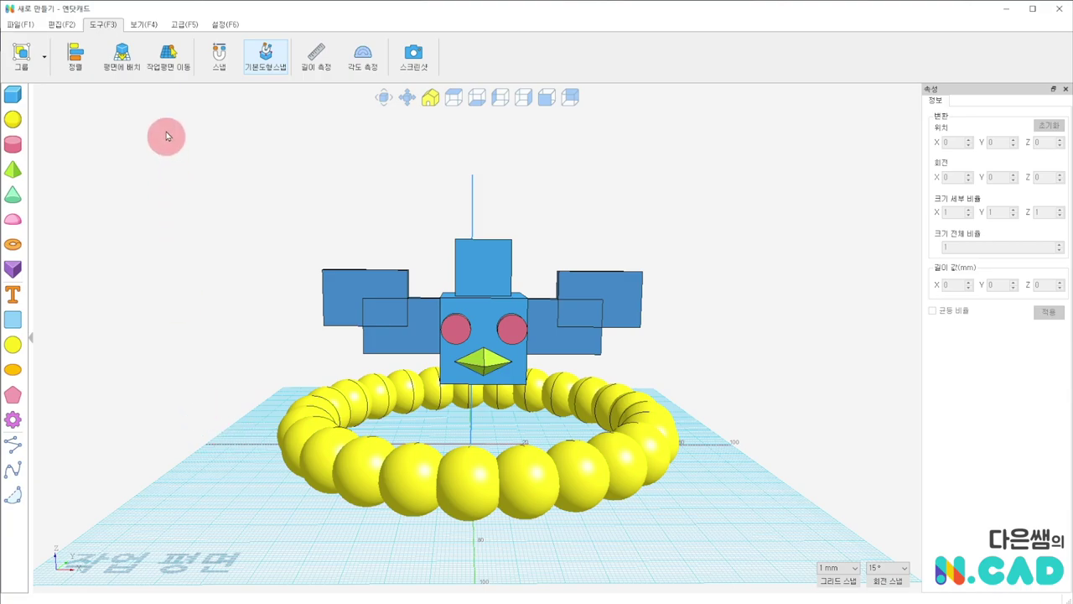
Save the robot-bird model to the PC as a file named 연습.
{"action": "left_click", "coordinate": [22, 25]}
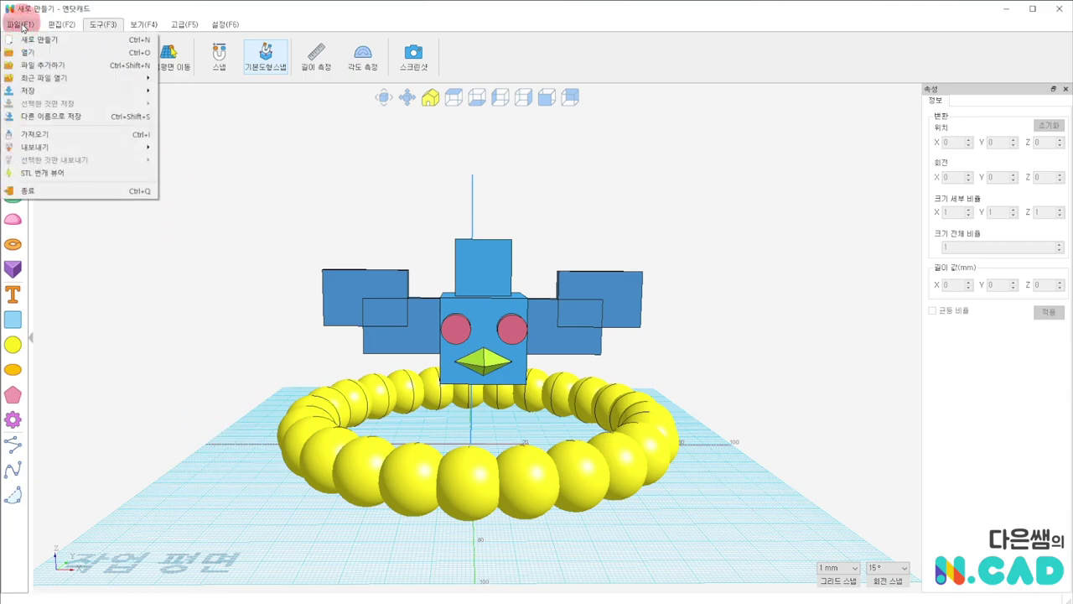
{"action": "mouse_move", "coordinate": [50, 90]}
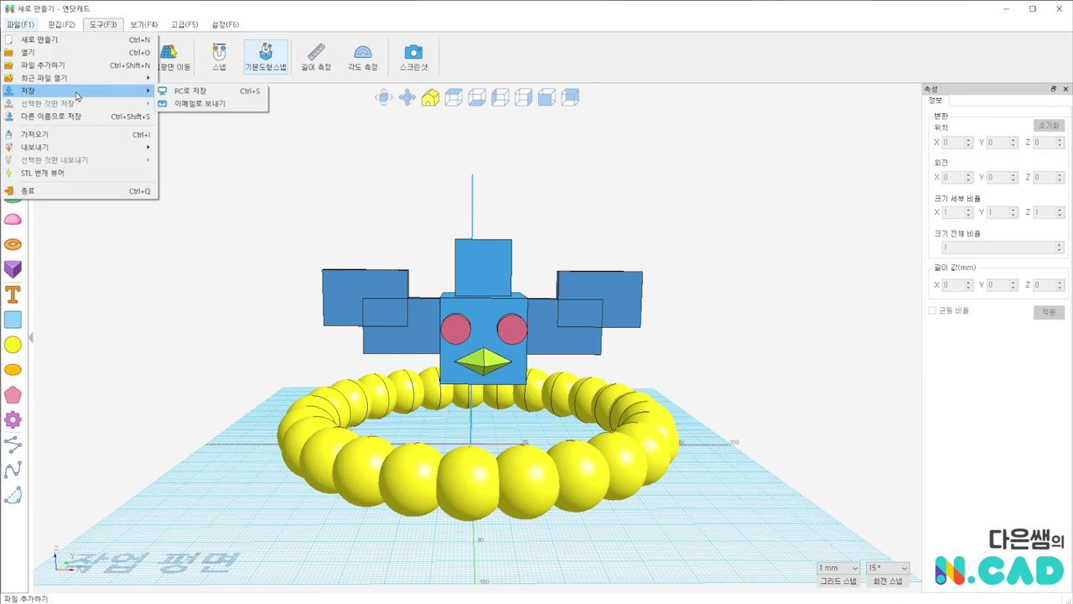
{"action": "left_click", "coordinate": [189, 92]}
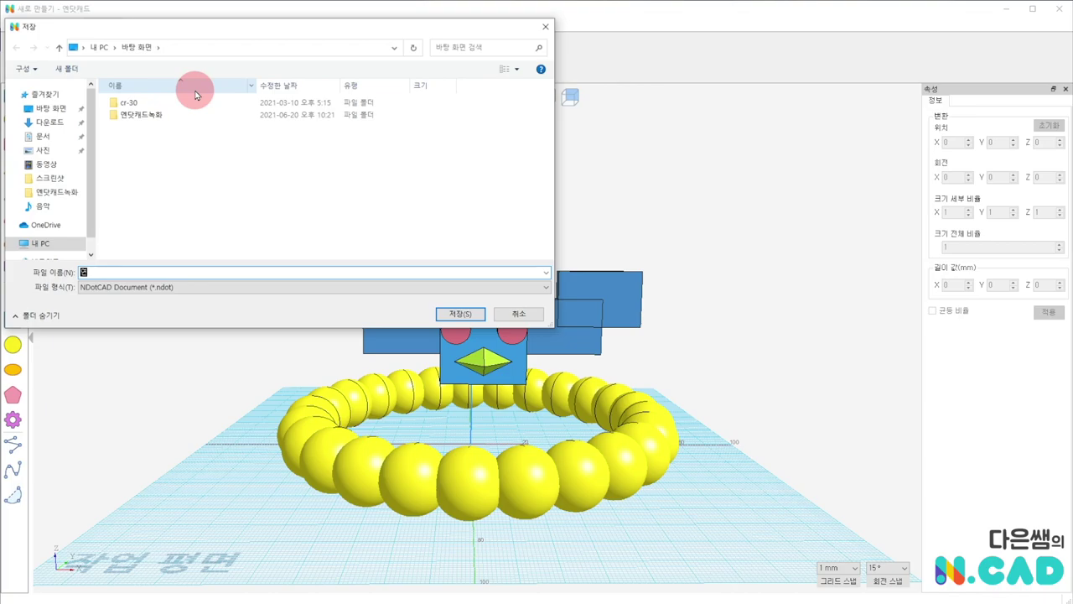
{"action": "type", "text": "연스"}
{"action": "key", "text": "Return"}
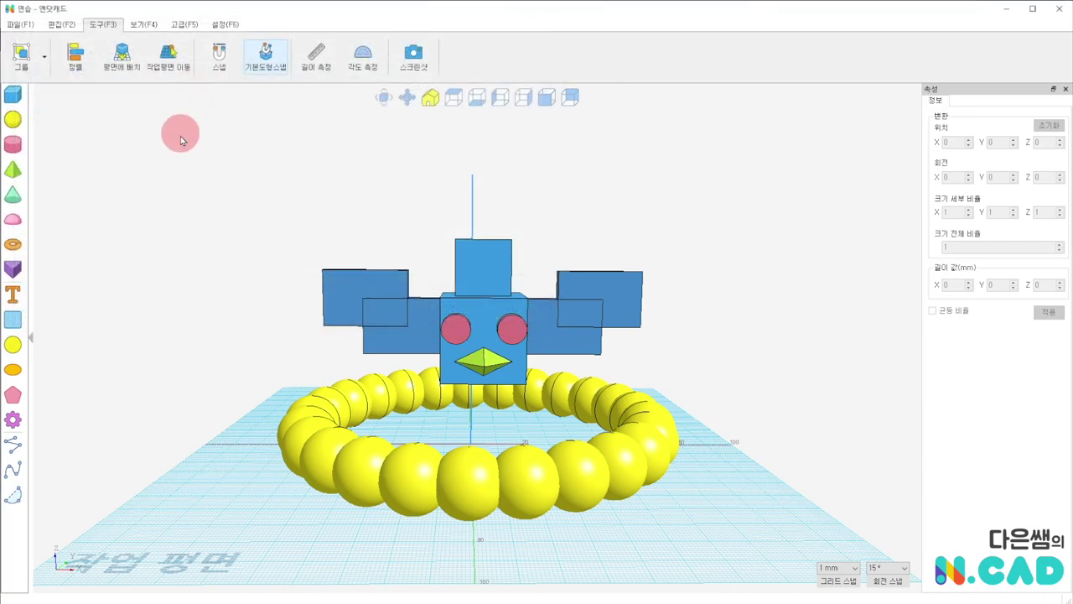
Orbit the view to a lower angle to see the robot-bird and sphere ring from the side.
{"action": "mouse_move", "coordinate": [268, 320]}
{"action": "right_mouse_down"}
{"action": "mouse_move", "coordinate": [274, 299]}
{"action": "mouse_move", "coordinate": [426, 355]}
{"action": "mouse_move", "coordinate": [304, 350]}
{"action": "right_mouse_up"}
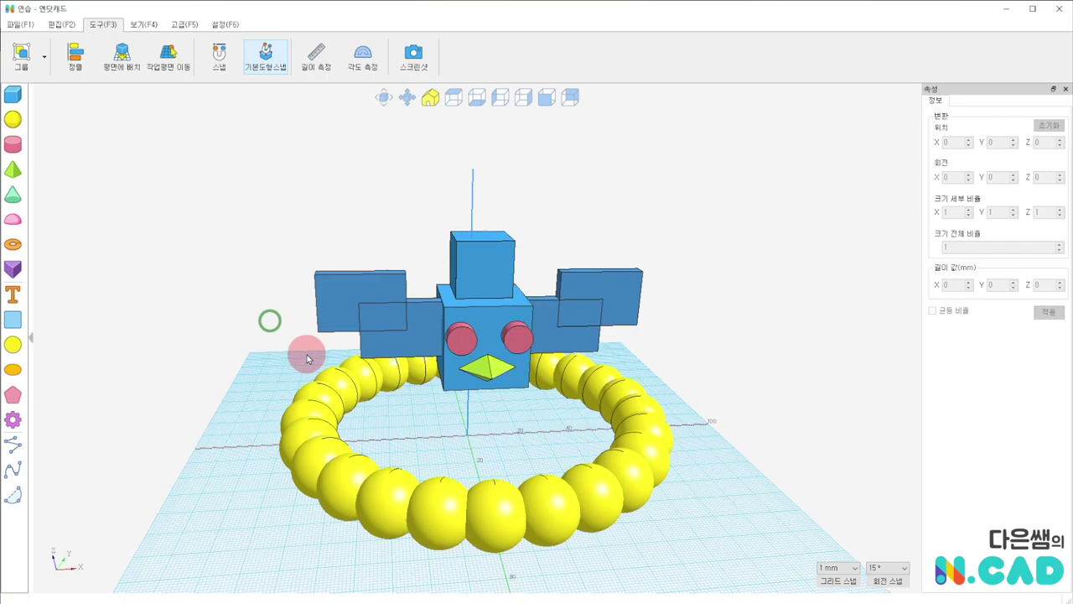
Start a new blank document and place a green cone at the front-left of the grid.
{"action": "left_click", "coordinate": [20, 24]}
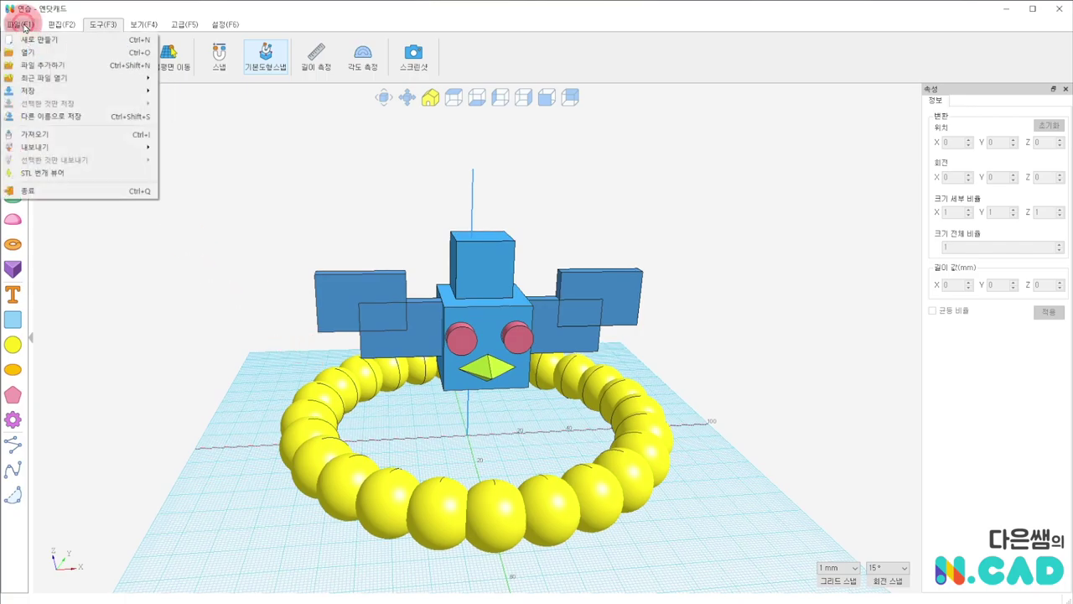
{"action": "left_click", "coordinate": [40, 37]}
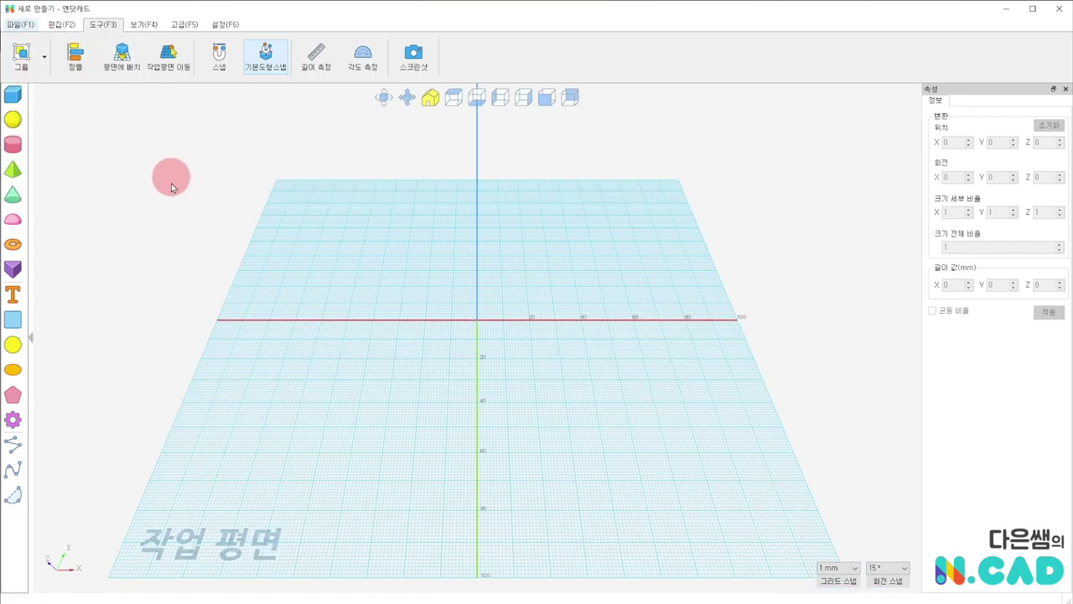
{"action": "left_click", "coordinate": [22, 200]}
{"action": "left_click", "coordinate": [407, 392]}
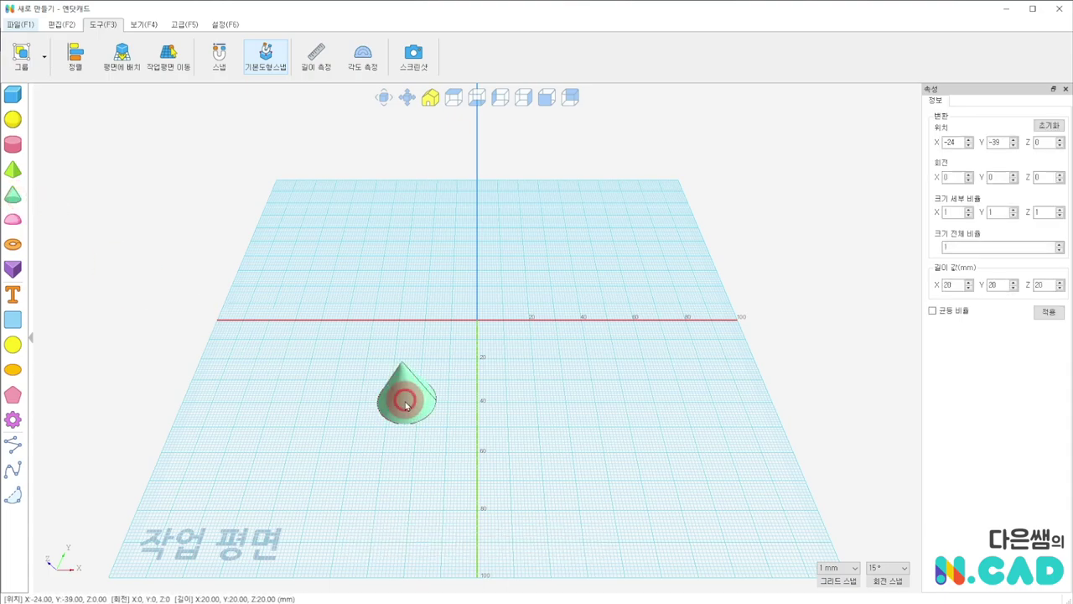
Add a red cylinder at the back right and a second cone right of the first.
{"action": "left_click", "coordinate": [13, 149]}
{"action": "left_click", "coordinate": [633, 251]}
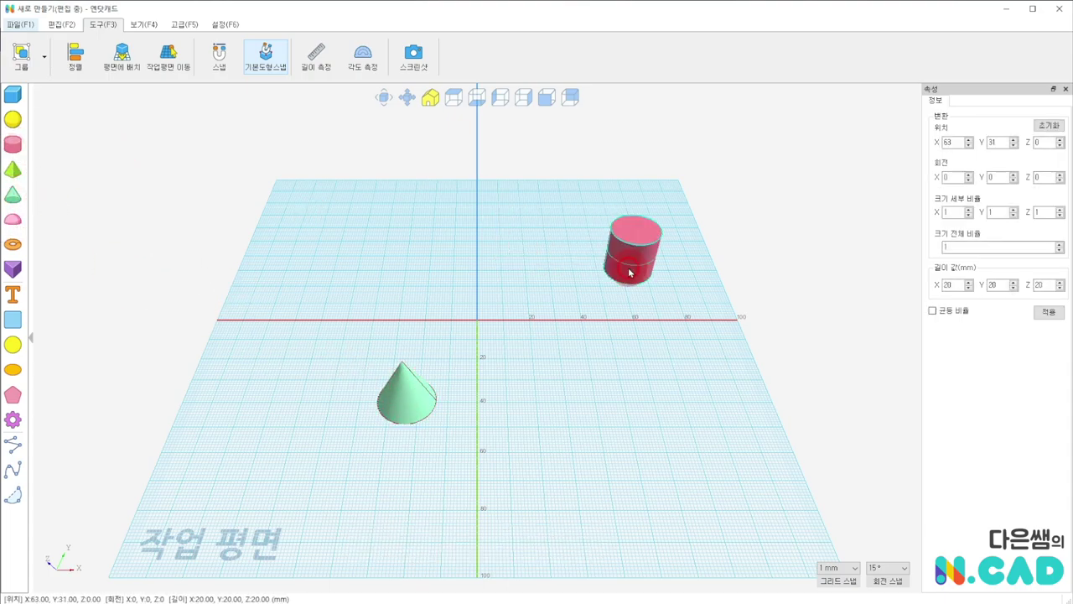
{"action": "left_click", "coordinate": [17, 201]}
{"action": "left_click", "coordinate": [540, 382]}
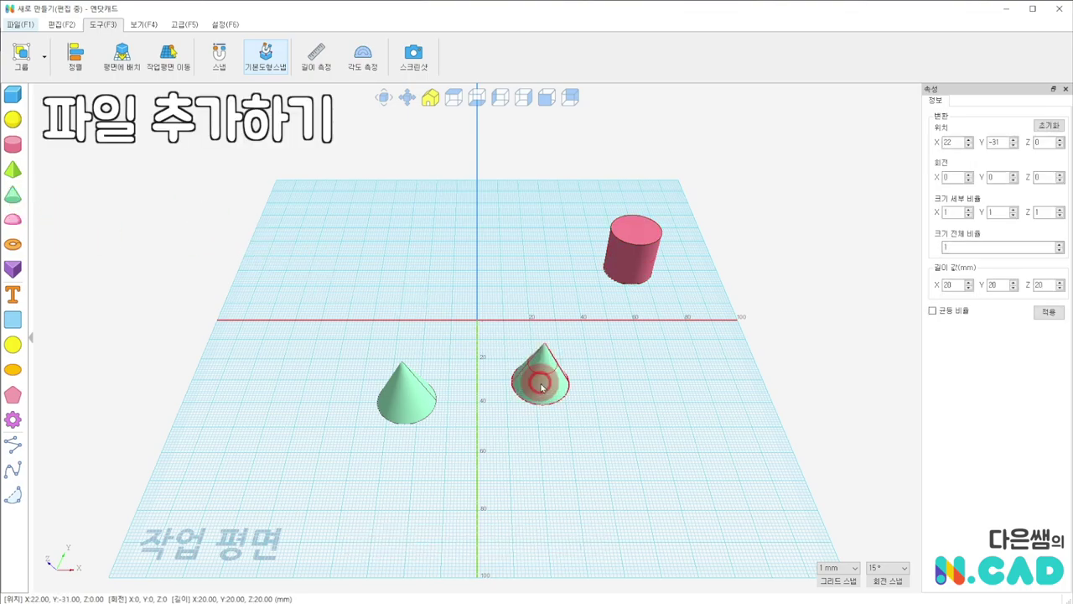
{"action": "left_click", "coordinate": [317, 238]}
{"action": "left_click", "coordinate": [22, 25]}
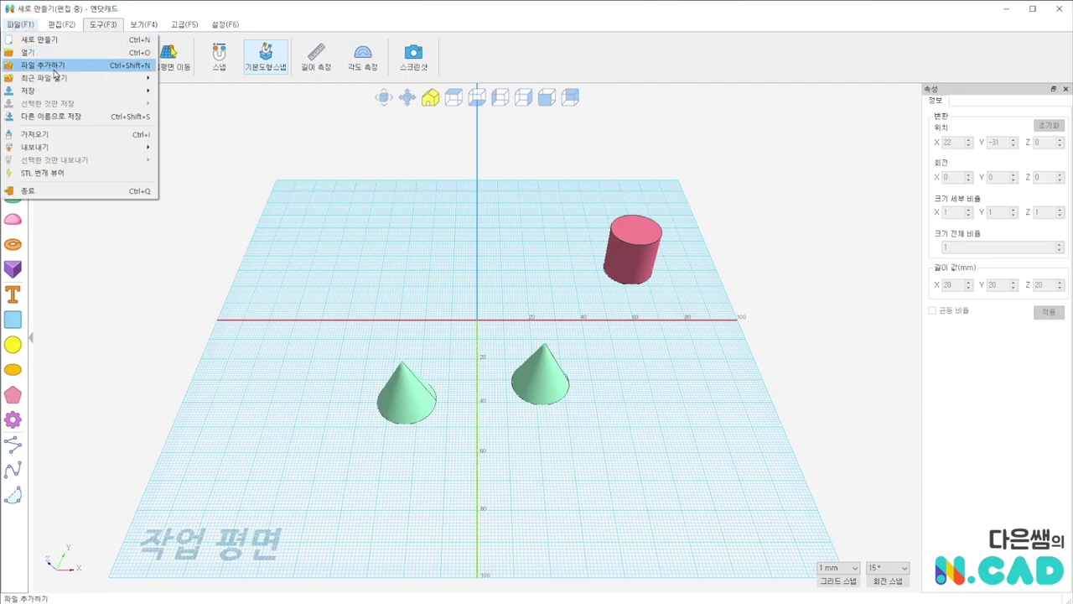
Merge the saved 연습 model into the scene with 파일 추가하기.
{"action": "left_click", "coordinate": [54, 72]}
{"action": "left_click", "coordinate": [132, 126]}
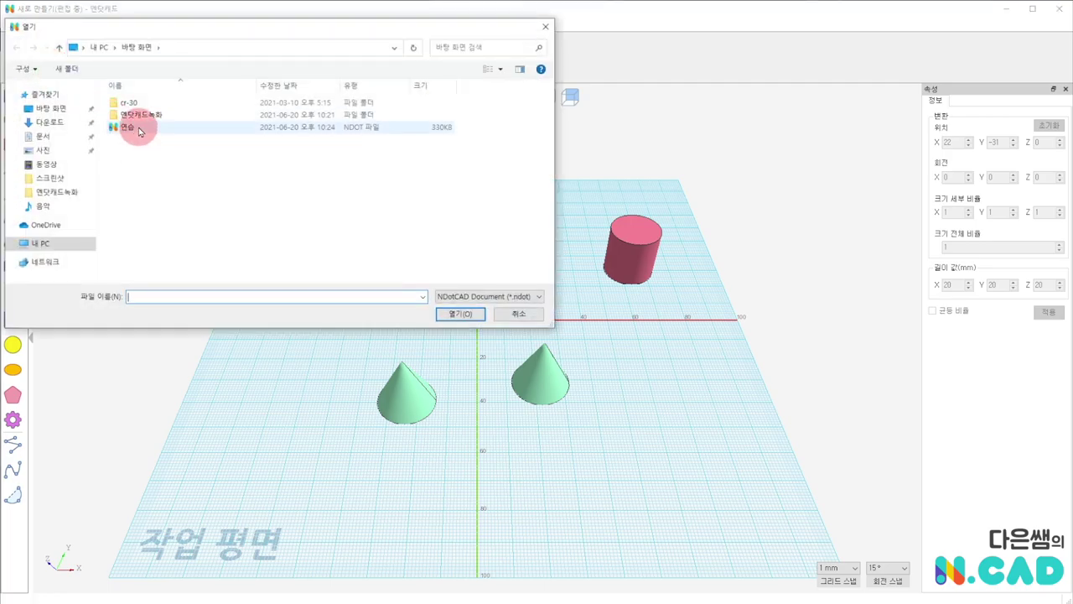
{"action": "left_click", "coordinate": [470, 318]}
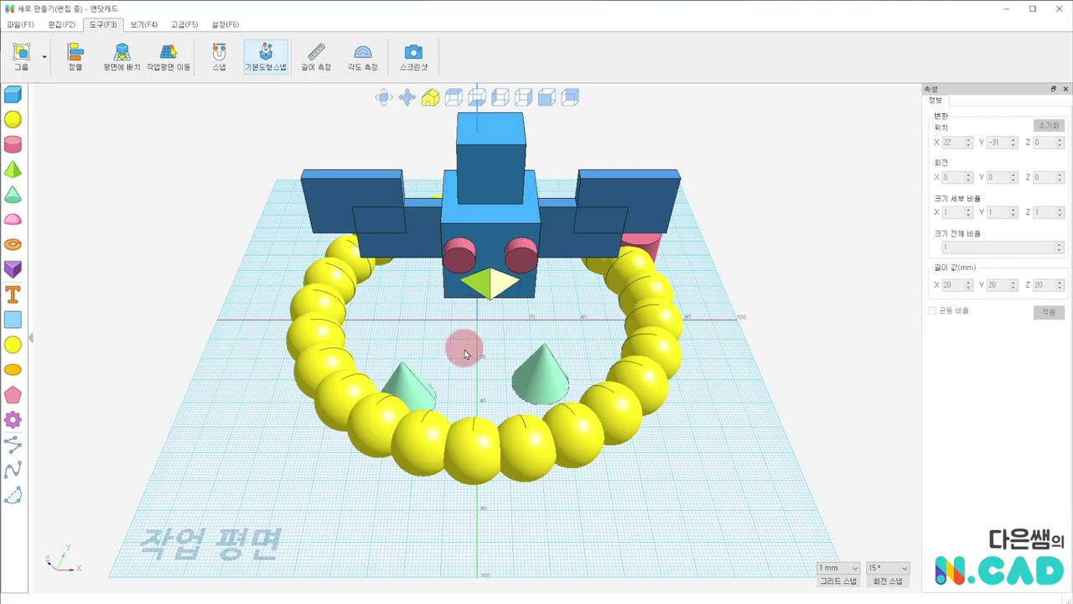
Drag both green cones to the back beside the red cylinder, behind the sphere ring.
{"action": "mouse_move", "coordinate": [413, 367]}
{"action": "left_mouse_down"}
{"action": "mouse_move", "coordinate": [550, 327]}
{"action": "mouse_move", "coordinate": [628, 383]}
{"action": "left_mouse_up"}
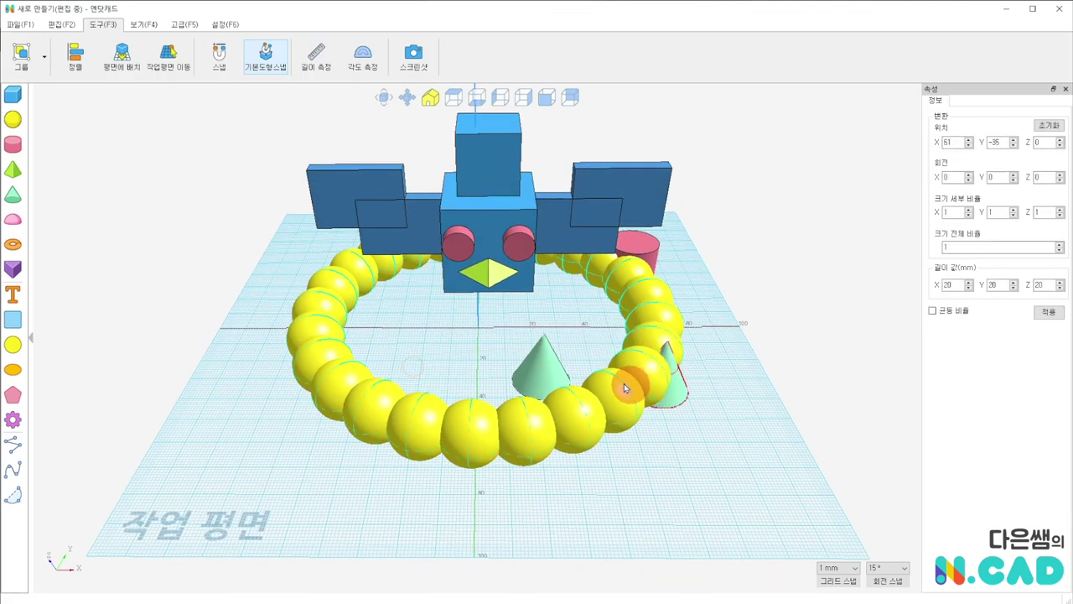
{"action": "mouse_move", "coordinate": [598, 354]}
{"action": "right_mouse_down"}
{"action": "mouse_move", "coordinate": [634, 240]}
{"action": "mouse_move", "coordinate": [600, 352]}
{"action": "right_mouse_up"}
{"action": "left_click", "coordinate": [635, 241]}
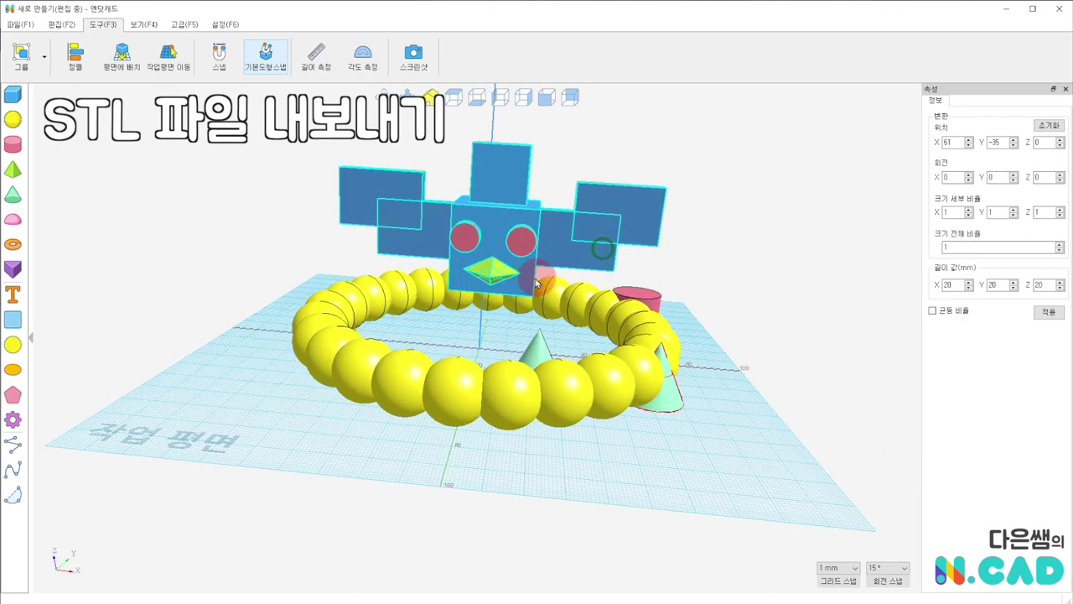
{"action": "mouse_move", "coordinate": [591, 352]}
{"action": "left_mouse_down"}
{"action": "mouse_move", "coordinate": [540, 346]}
{"action": "mouse_move", "coordinate": [637, 301]}
{"action": "left_mouse_up"}
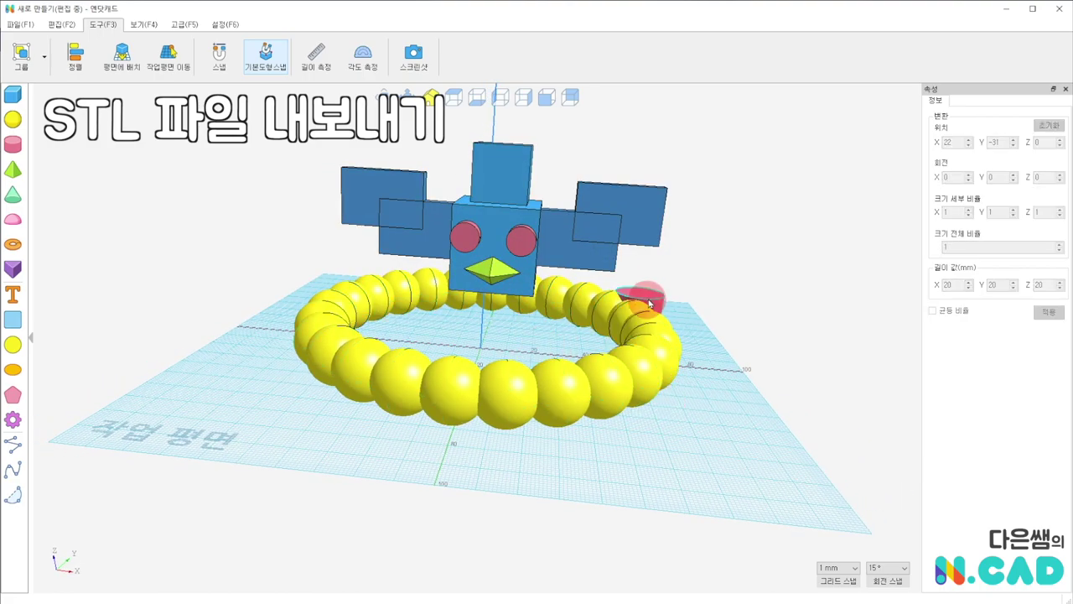
{"action": "left_click_drag", "start_coordinate": [524, 315], "coordinate": [495, 338]}
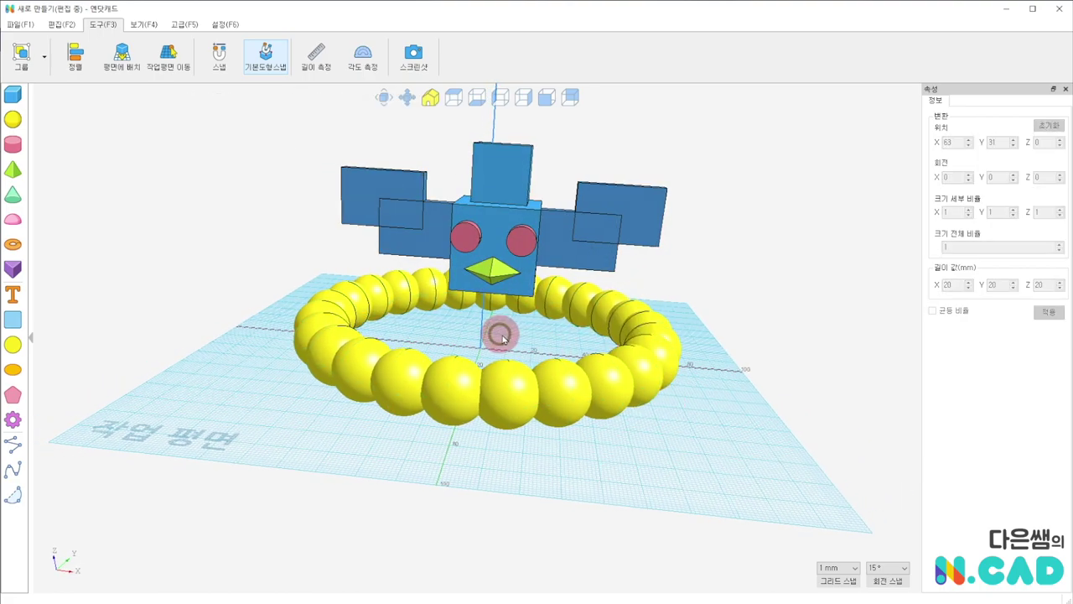
{"action": "right_click_drag", "start_coordinate": [501, 333], "coordinate": [434, 344]}
{"action": "left_click", "coordinate": [179, 271]}
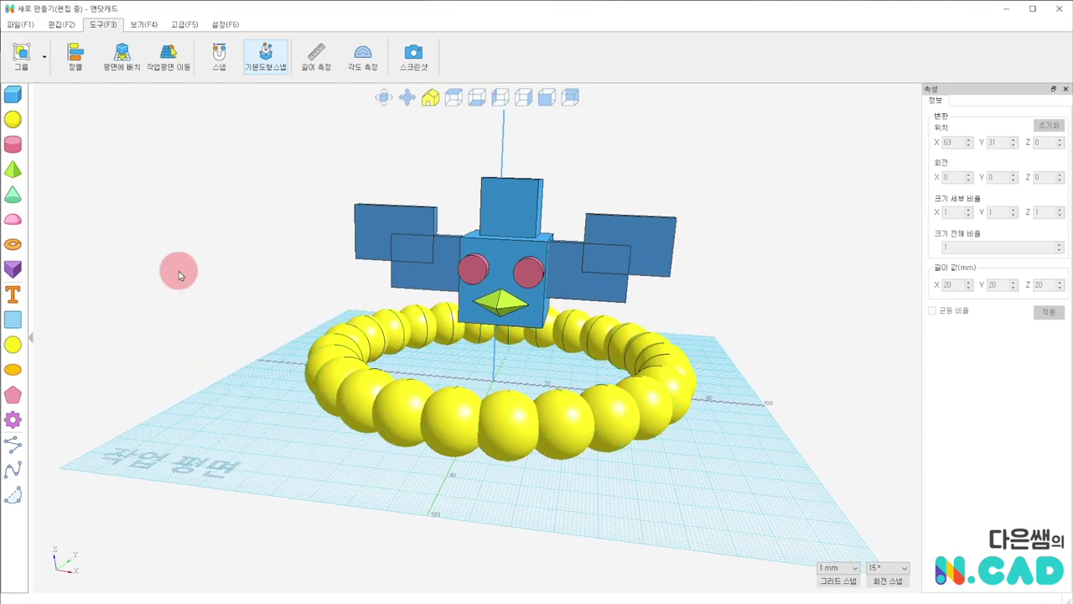
Bring up the STL export dialog for the scene, showing shape precision 50.
{"action": "left_click", "coordinate": [28, 24]}
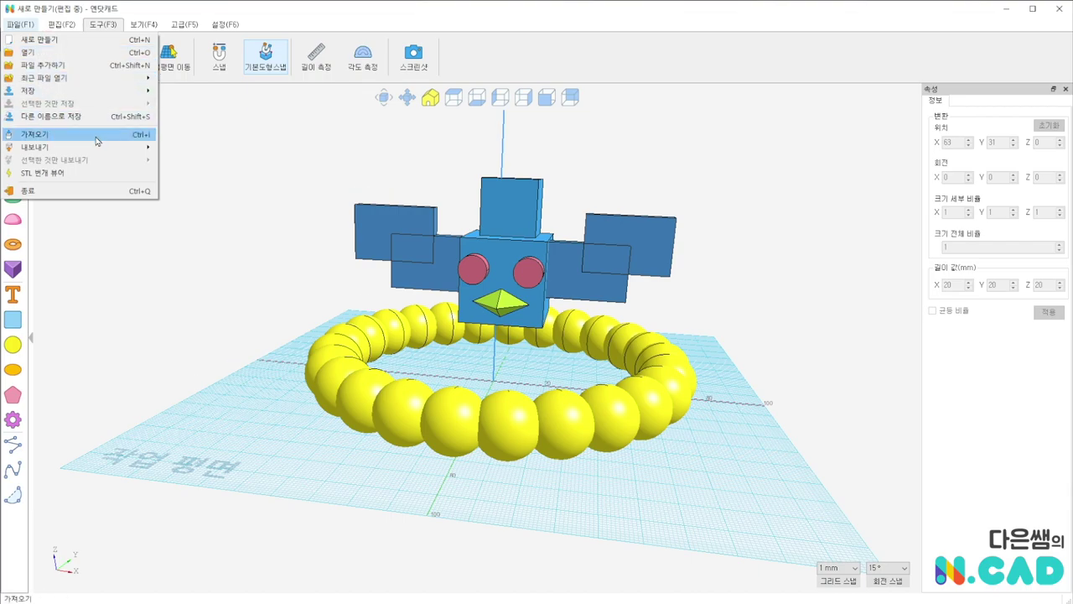
{"action": "mouse_move", "coordinate": [36, 147]}
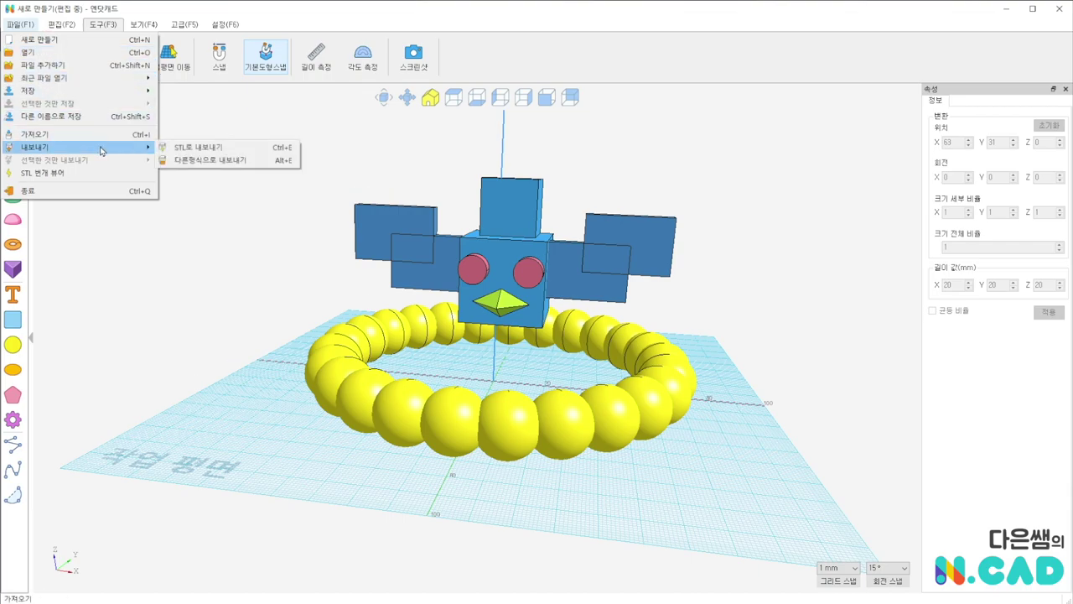
{"action": "left_click", "coordinate": [216, 150]}
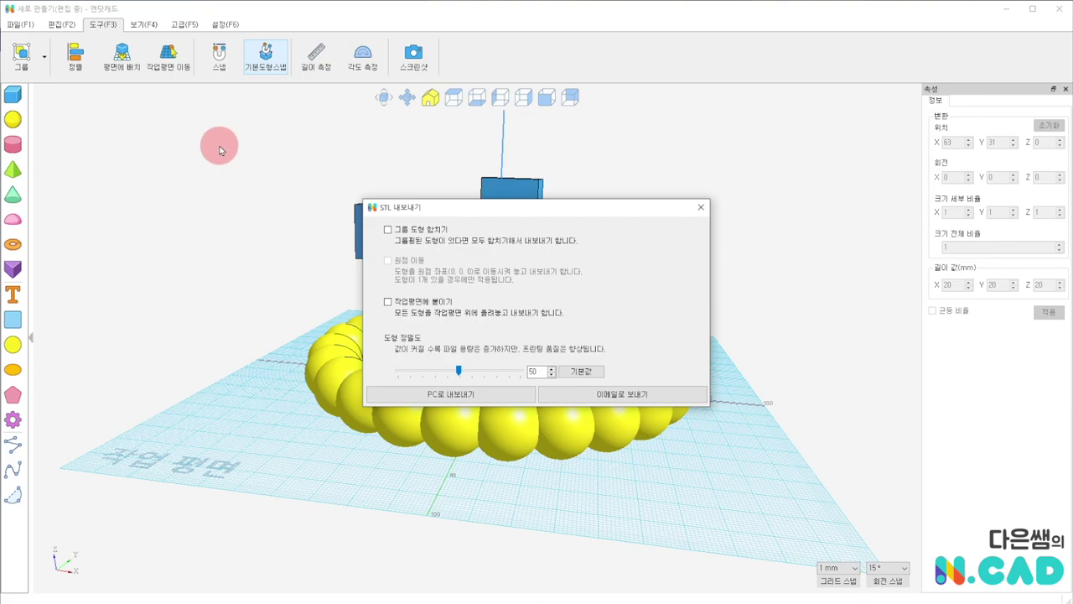
Export the STL to the PC with 작업평면에 붙이기 enabled so shapes sit on the work plane.
{"action": "mouse_move", "coordinate": [561, 211]}
{"action": "left_mouse_down"}
{"action": "mouse_move", "coordinate": [263, 238]}
{"action": "mouse_move", "coordinate": [260, 205]}
{"action": "left_mouse_up"}
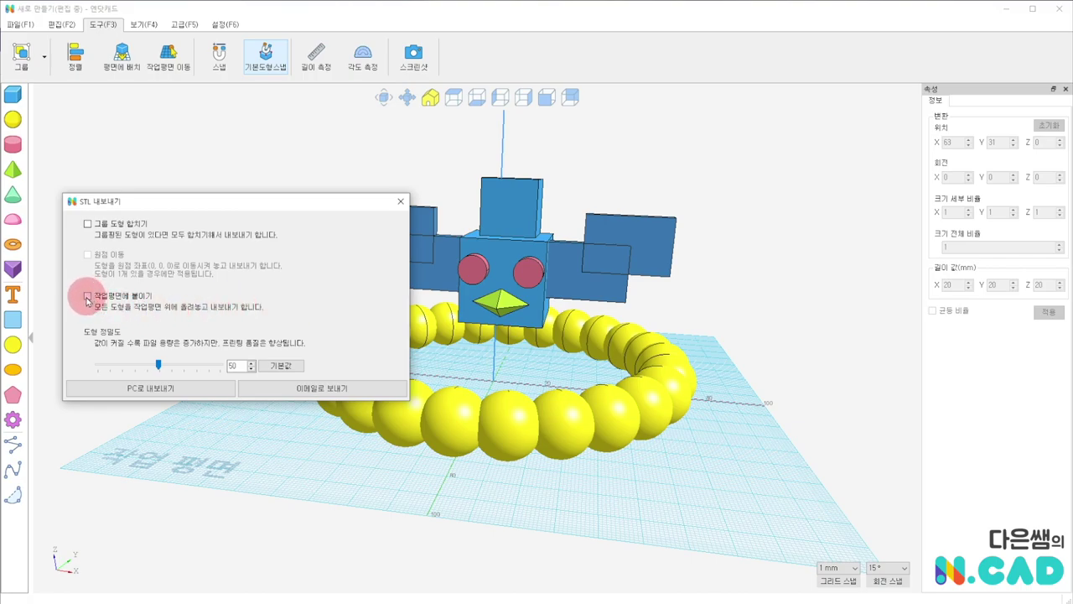
{"action": "left_click", "coordinate": [87, 298]}
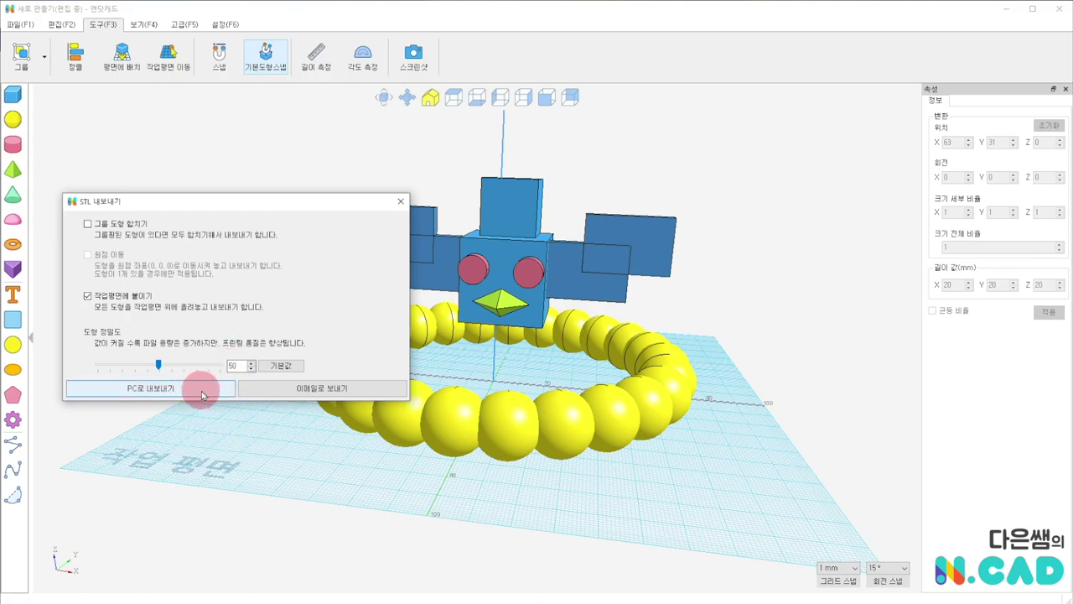
{"action": "left_click", "coordinate": [202, 394]}
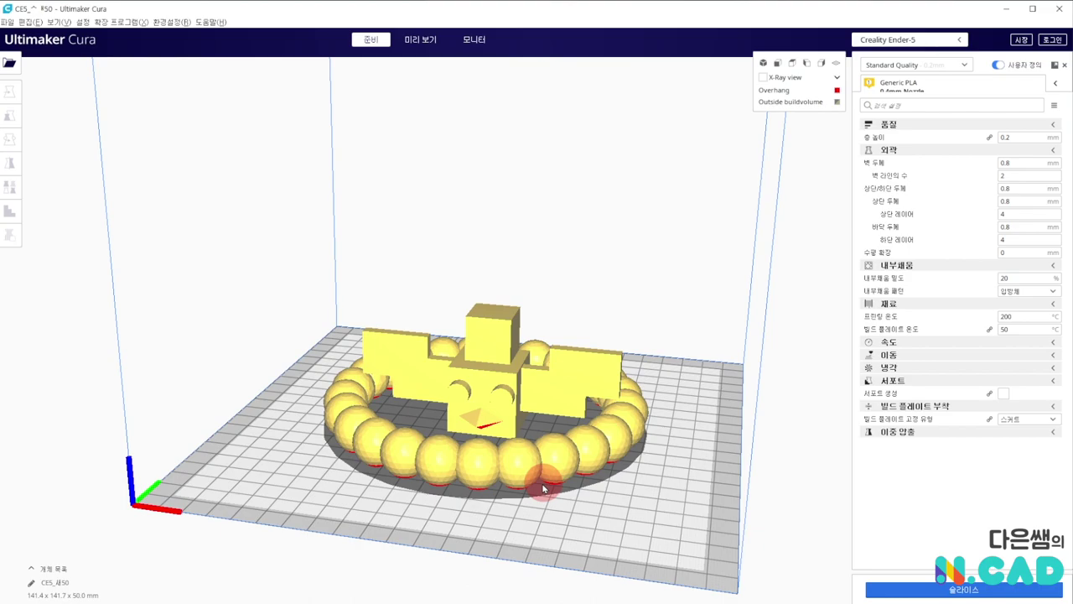
Zoom in and orbit around the model in Cura to inspect the red overhangs, then return to NDotCAD.
{"action": "scroll", "coordinate": [543, 489], "scroll_direction": "up", "scroll_amount": 1}
{"action": "scroll", "coordinate": [545, 436], "scroll_direction": "up", "scroll_amount": 4}
{"action": "scroll", "coordinate": [543, 419], "scroll_direction": "up", "scroll_amount": 1}
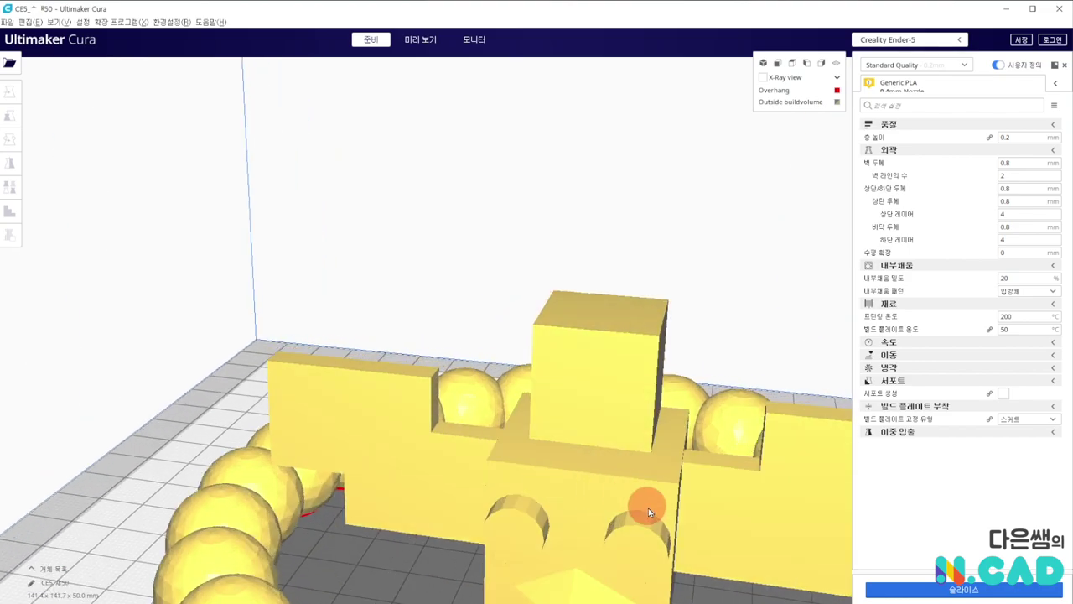
{"action": "mouse_move", "coordinate": [648, 509]}
{"action": "right_mouse_down"}
{"action": "mouse_move", "coordinate": [611, 403]}
{"action": "mouse_move", "coordinate": [522, 342]}
{"action": "mouse_move", "coordinate": [605, 396]}
{"action": "right_mouse_up"}
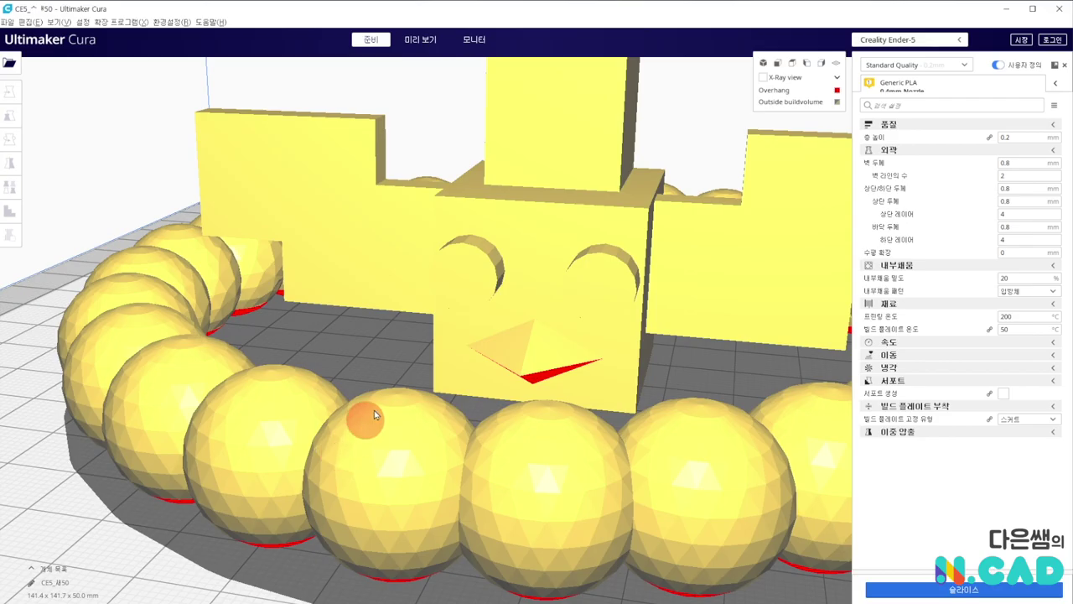
{"action": "mouse_move", "coordinate": [577, 336]}
{"action": "right_mouse_down"}
{"action": "mouse_move", "coordinate": [459, 340]}
{"action": "mouse_move", "coordinate": [618, 282]}
{"action": "mouse_move", "coordinate": [651, 426]}
{"action": "mouse_move", "coordinate": [568, 426]}
{"action": "mouse_move", "coordinate": [538, 330]}
{"action": "mouse_move", "coordinate": [479, 340]}
{"action": "right_mouse_up"}
{"action": "right_click_drag", "start_coordinate": [156, 400], "coordinate": [237, 404]}
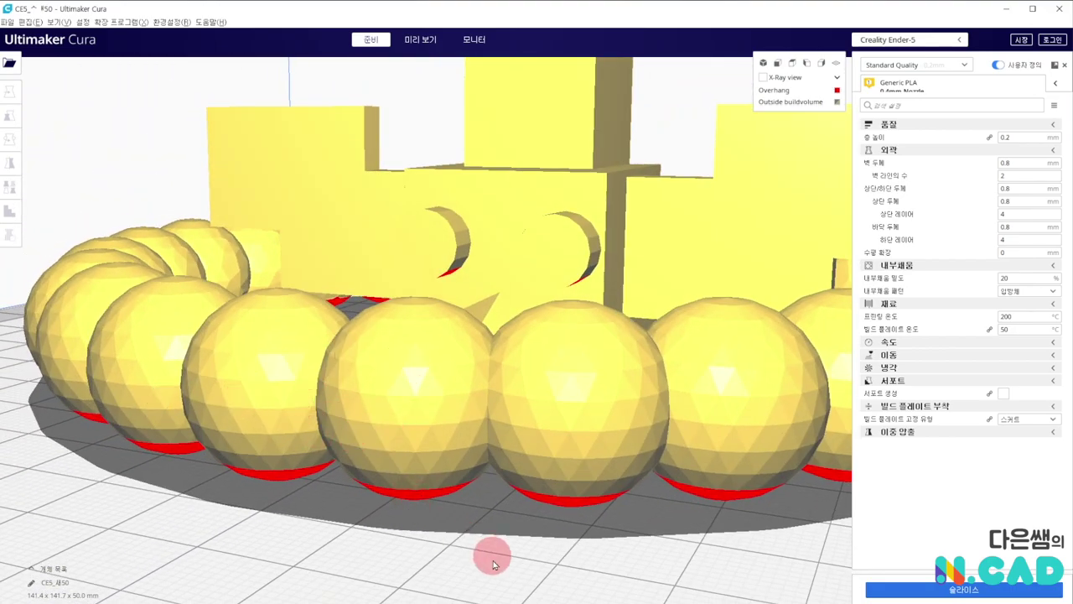
{"action": "left_click", "coordinate": [501, 599]}
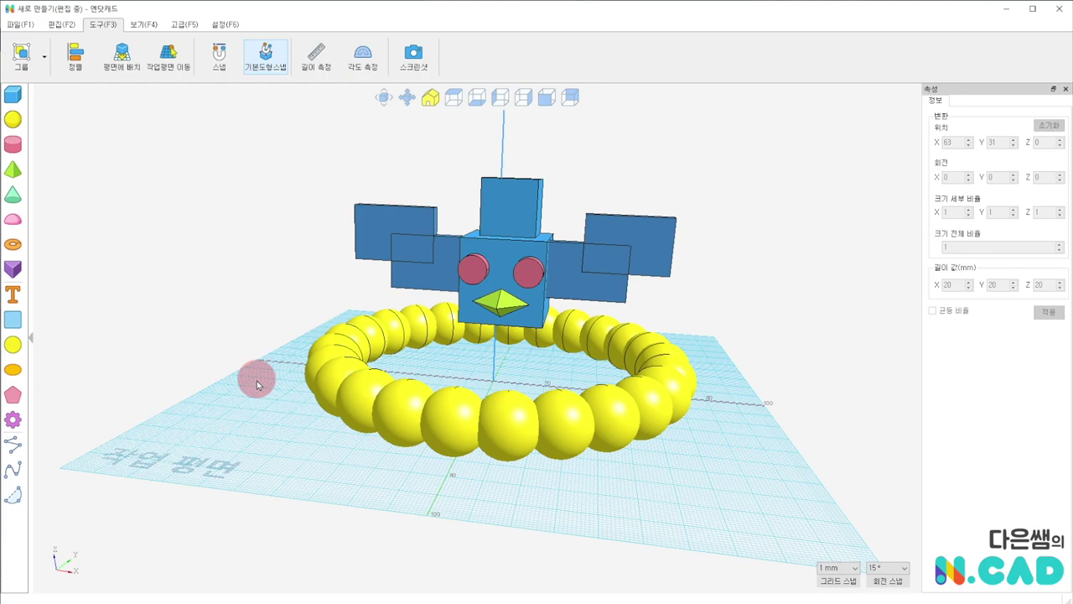
{"action": "left_click", "coordinate": [31, 25]}
{"action": "mouse_move", "coordinate": [80, 146]}
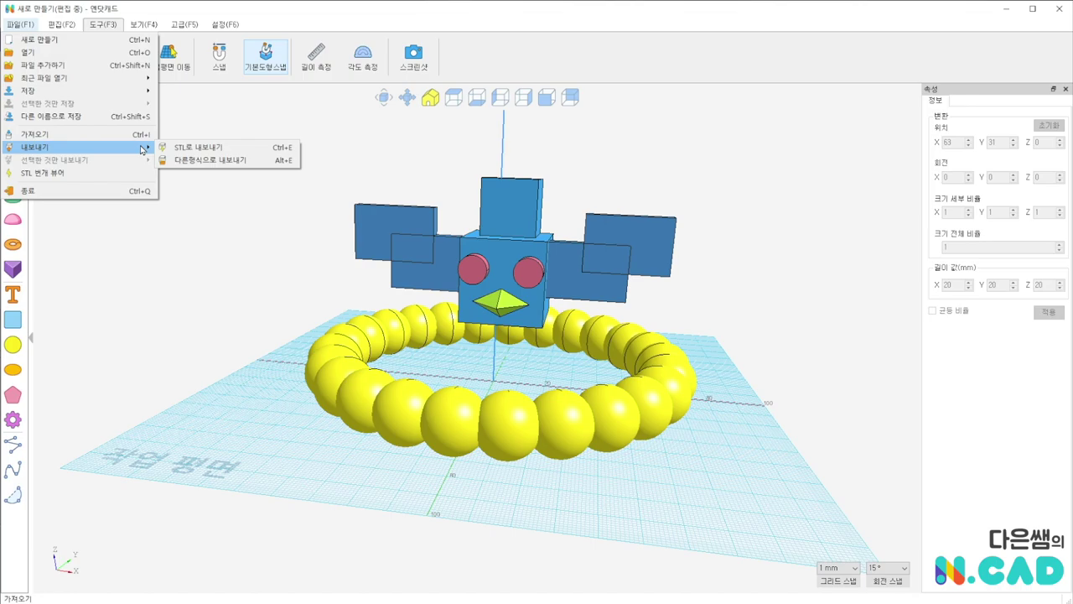
{"action": "left_click", "coordinate": [185, 148]}
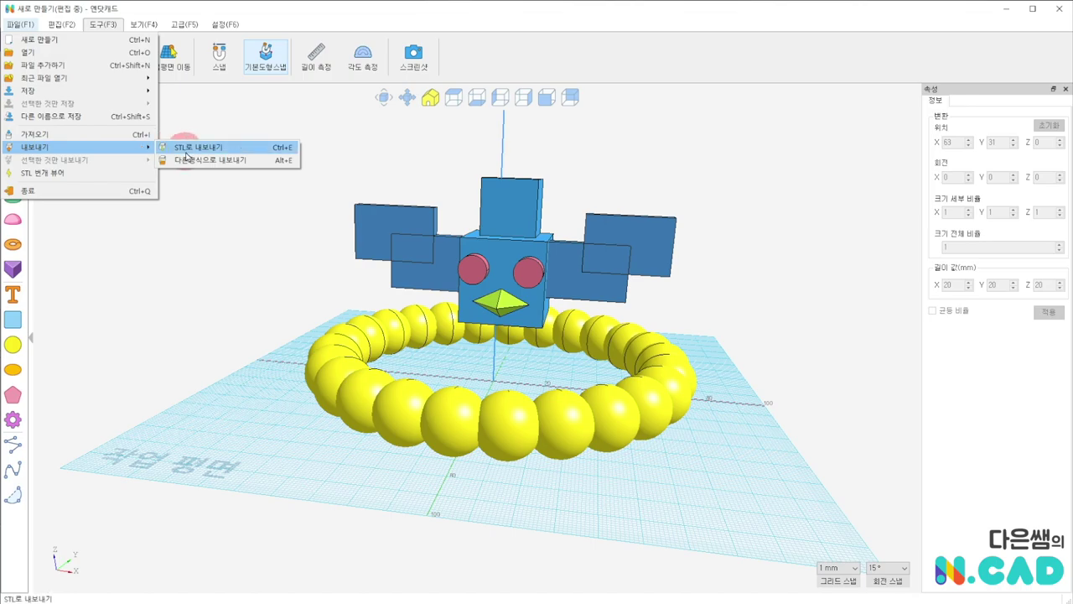
{"action": "left_click", "coordinate": [218, 327]}
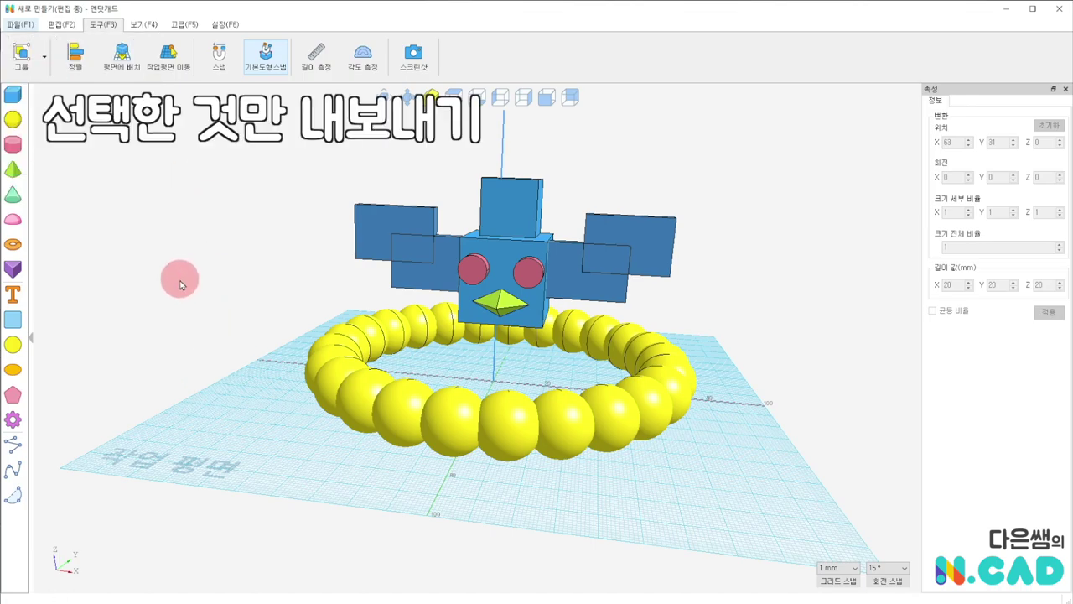
Select only the yellow sphere ring and show the Export Selected choices for it.
{"action": "left_click", "coordinate": [394, 404]}
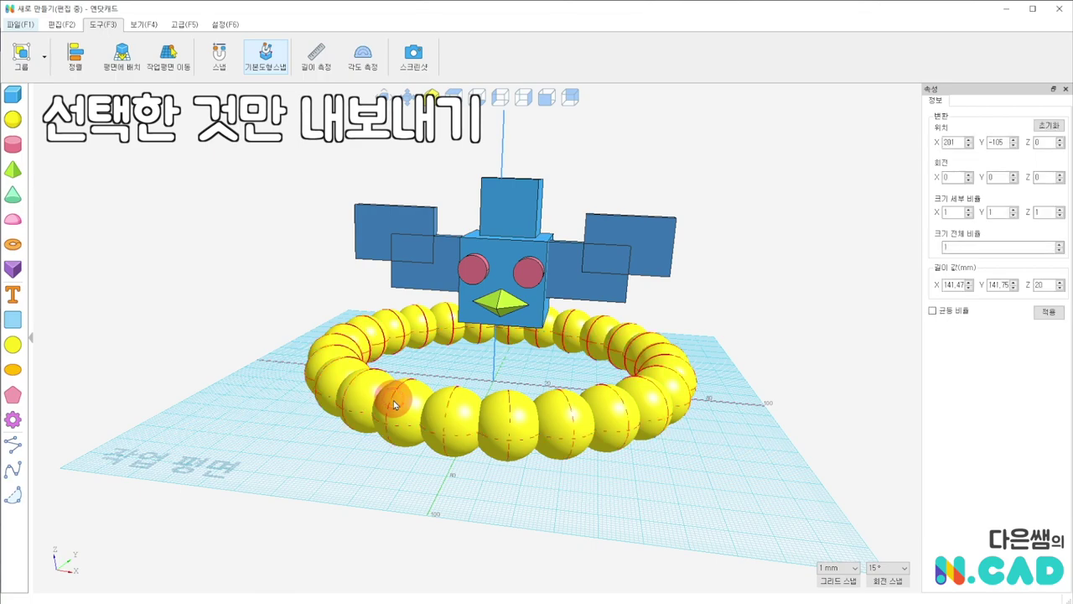
{"action": "left_click", "coordinate": [22, 25]}
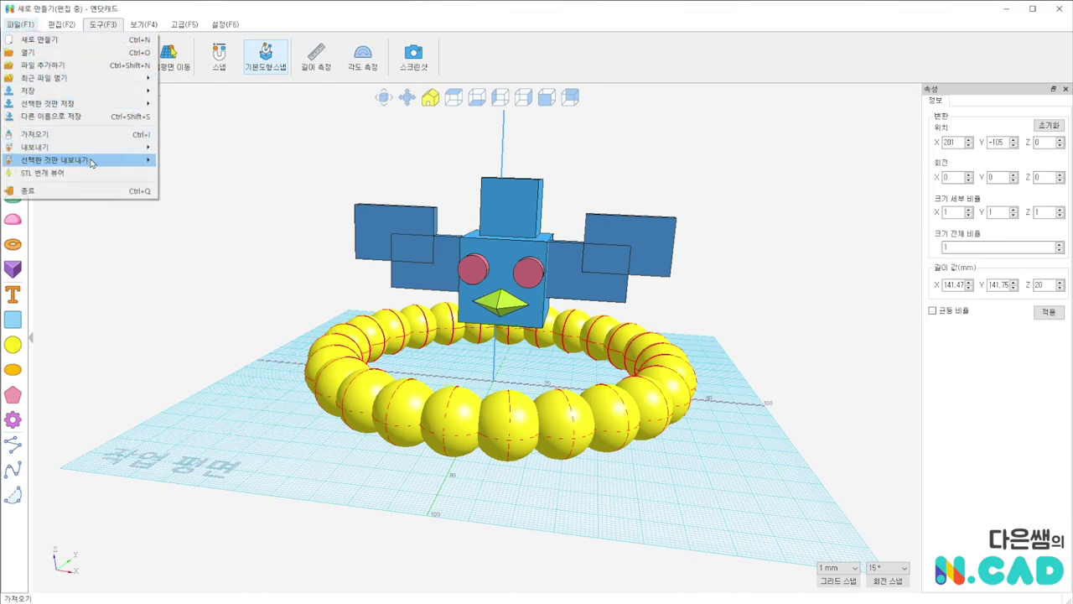
{"action": "mouse_move", "coordinate": [54, 159]}
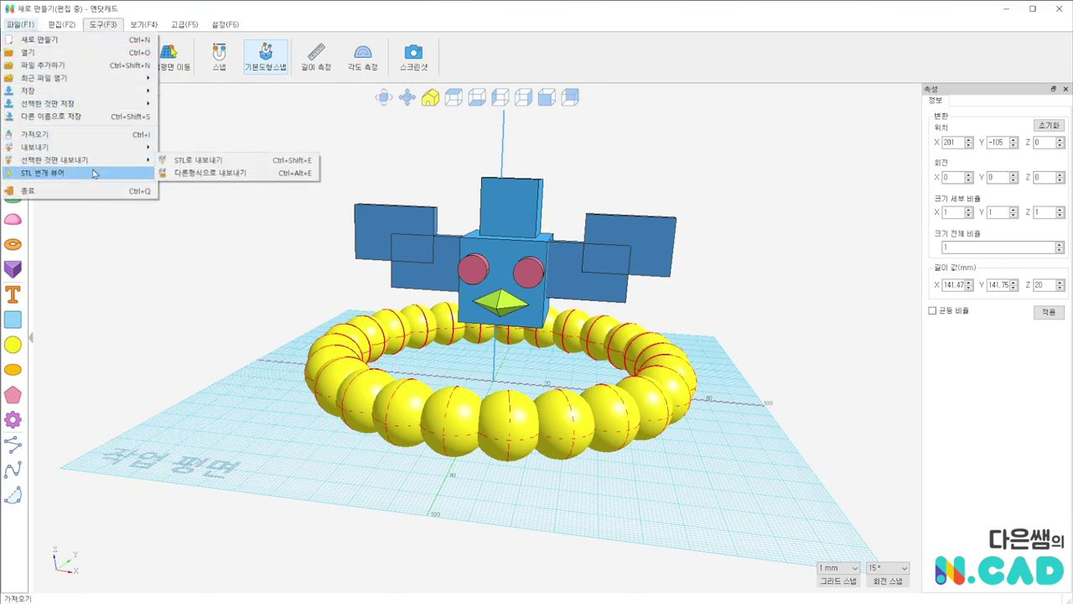
{"action": "left_click", "coordinate": [254, 350]}
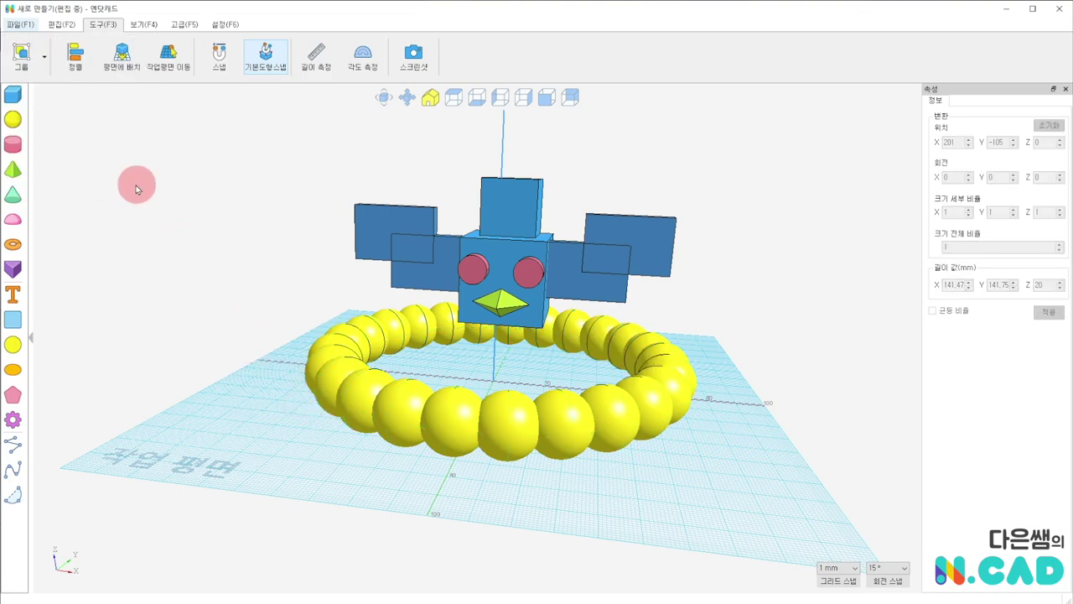
{"action": "left_click", "coordinate": [22, 25]}
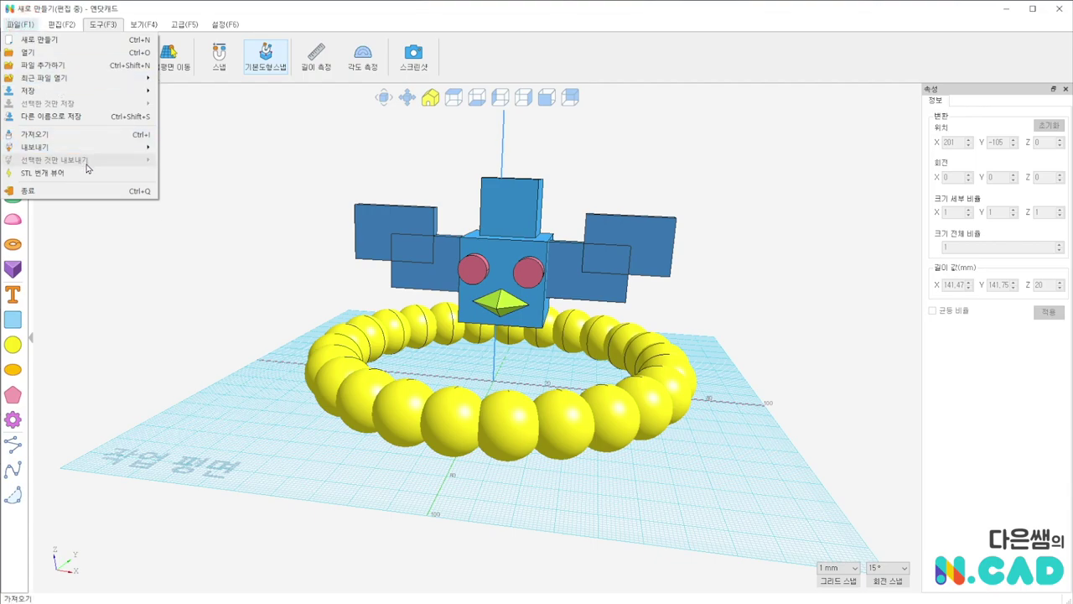
{"action": "left_click", "coordinate": [241, 446]}
{"action": "left_click", "coordinate": [355, 411]}
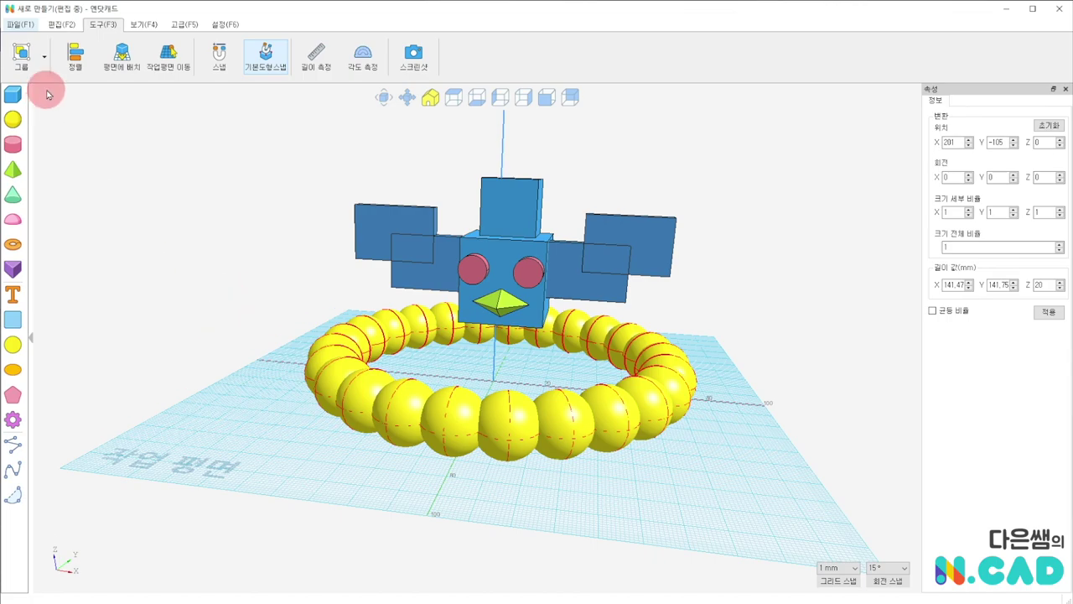
{"action": "left_click", "coordinate": [23, 26]}
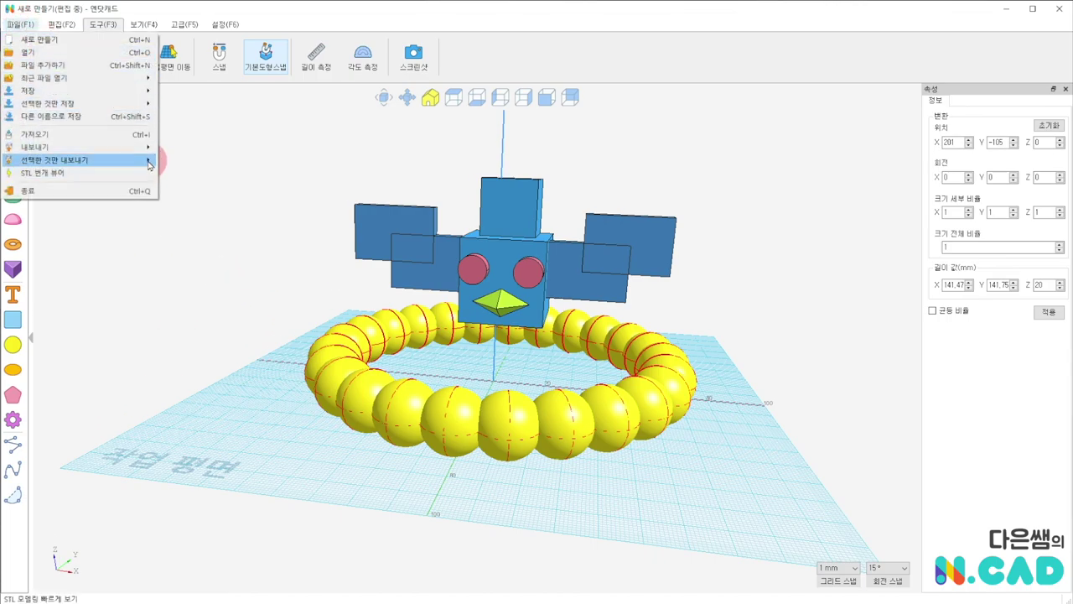
{"action": "left_click", "coordinate": [149, 165]}
{"action": "mouse_move", "coordinate": [55, 160]}
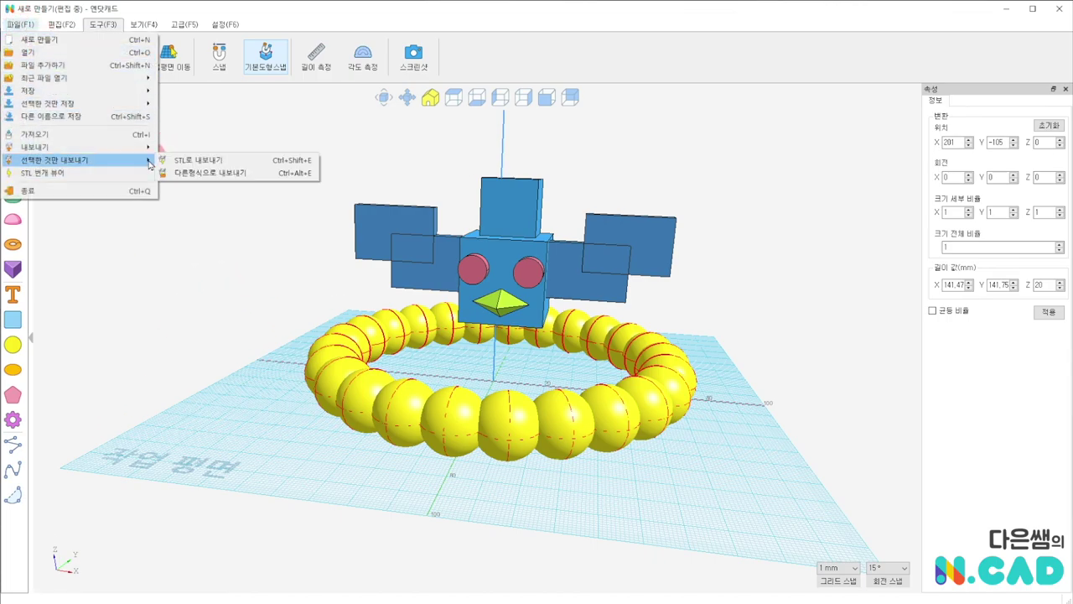
Export just the sphere ring as STL with shape precision 100 and save it to the PC.
{"action": "left_click", "coordinate": [178, 166]}
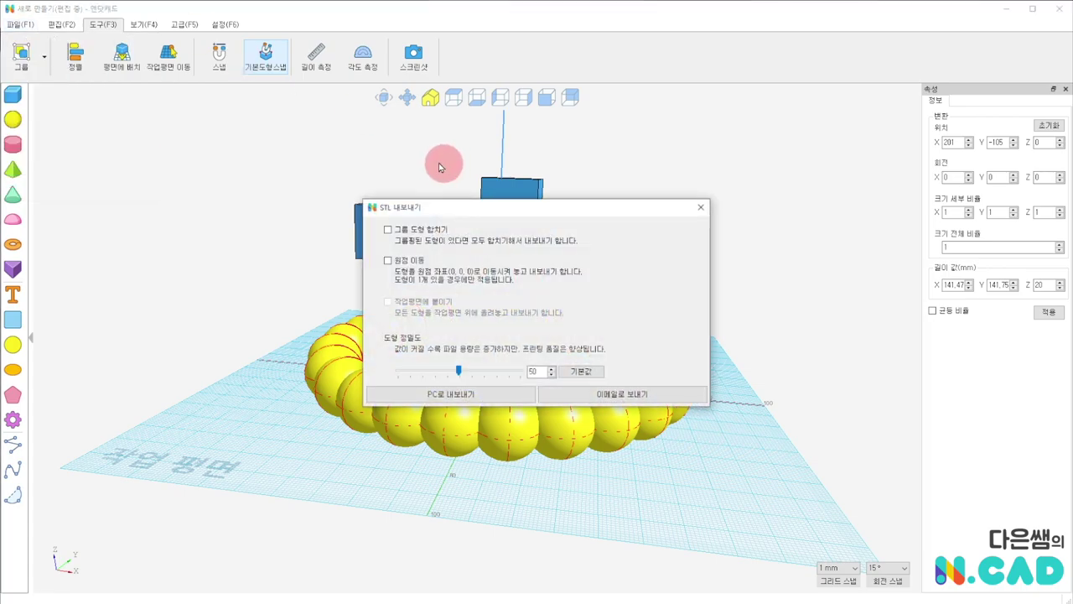
{"action": "double_click", "coordinate": [535, 371]}
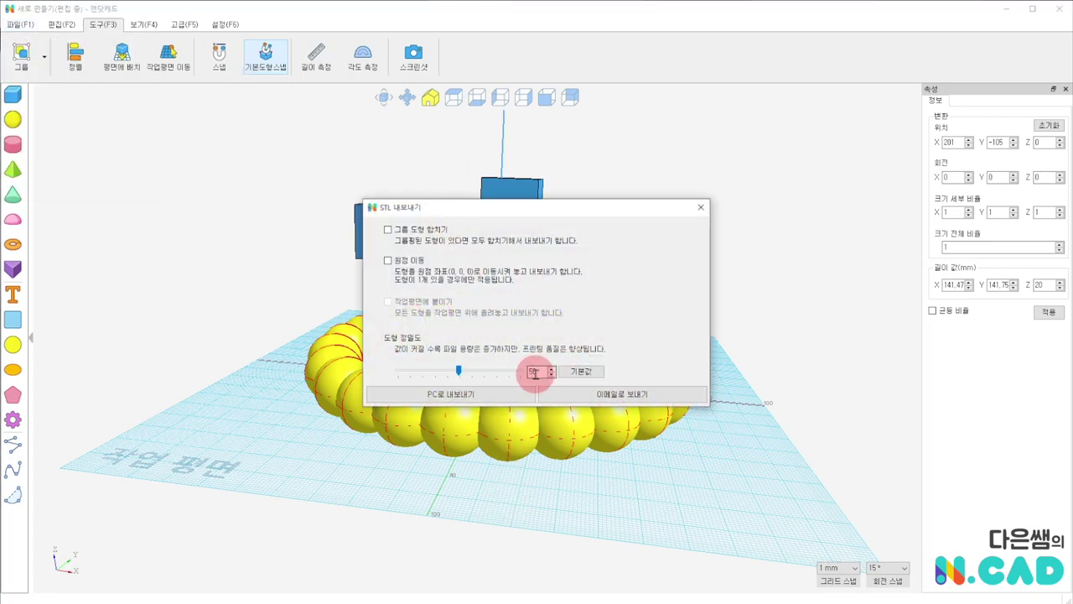
{"action": "type", "text": "10"}
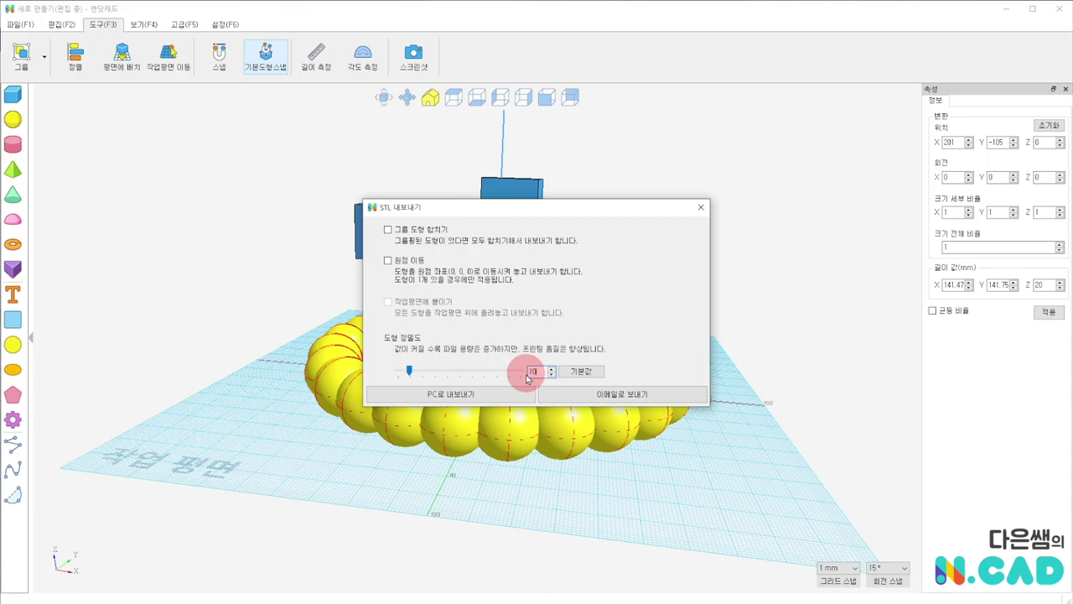
{"action": "type", "text": "0"}
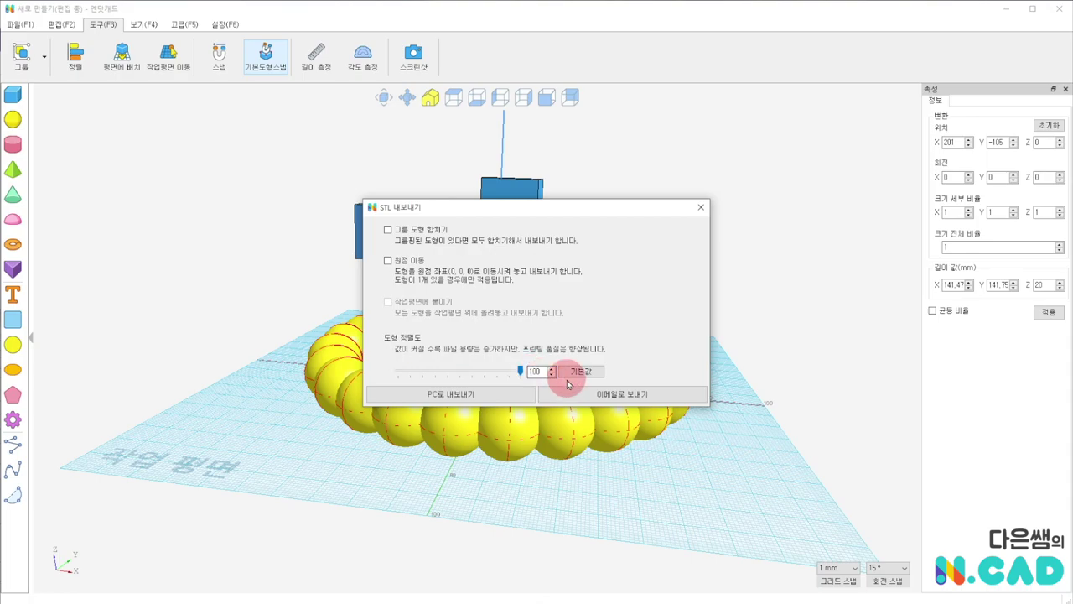
{"action": "left_click", "coordinate": [510, 394]}
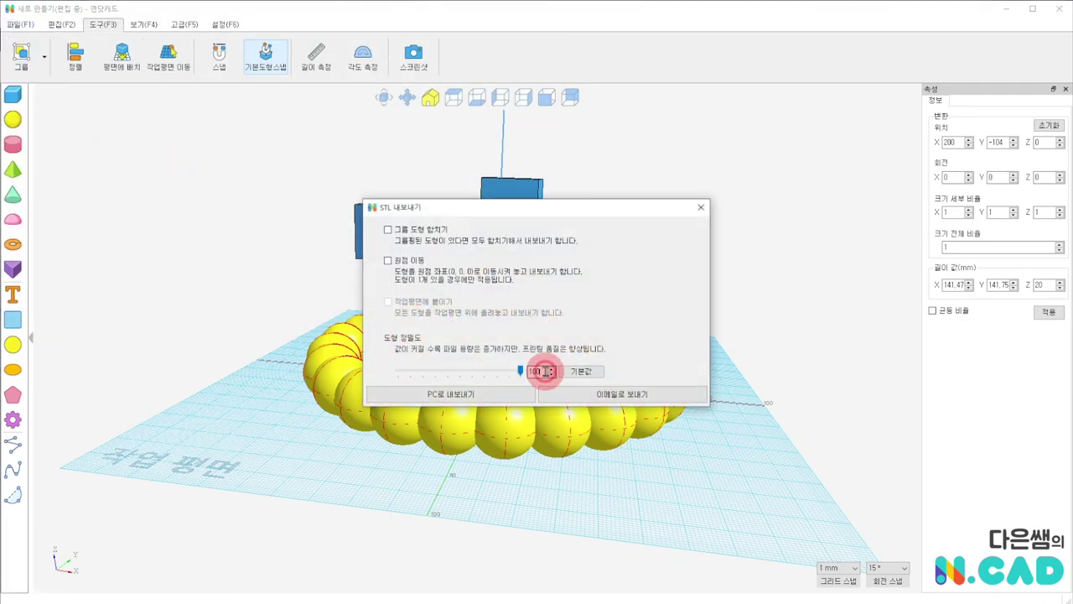
{"action": "left_click", "coordinate": [486, 394]}
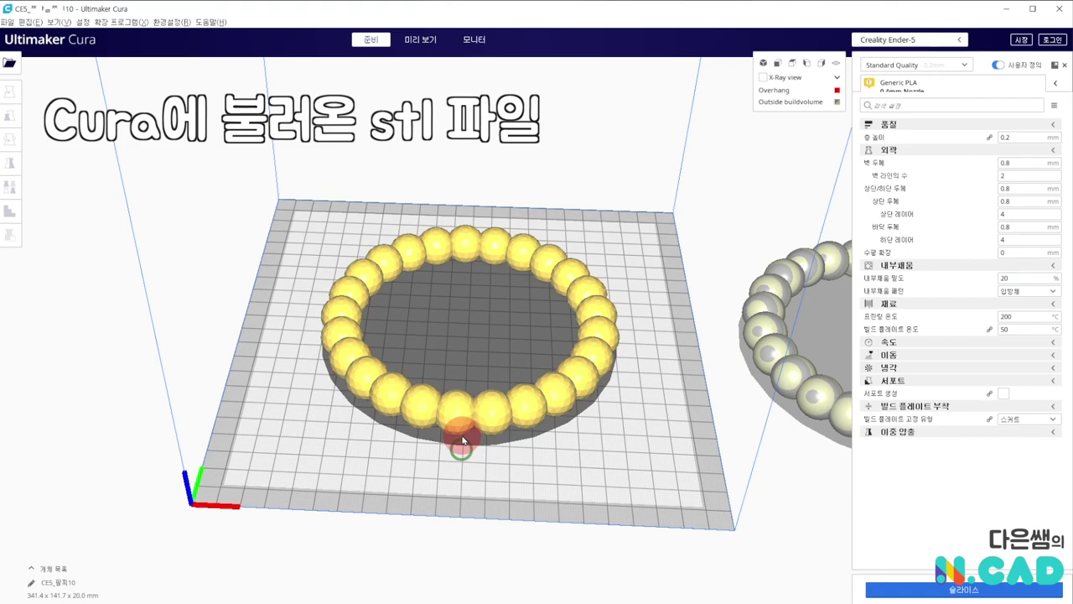
{"action": "right_click_drag", "start_coordinate": [462, 442], "coordinate": [472, 415]}
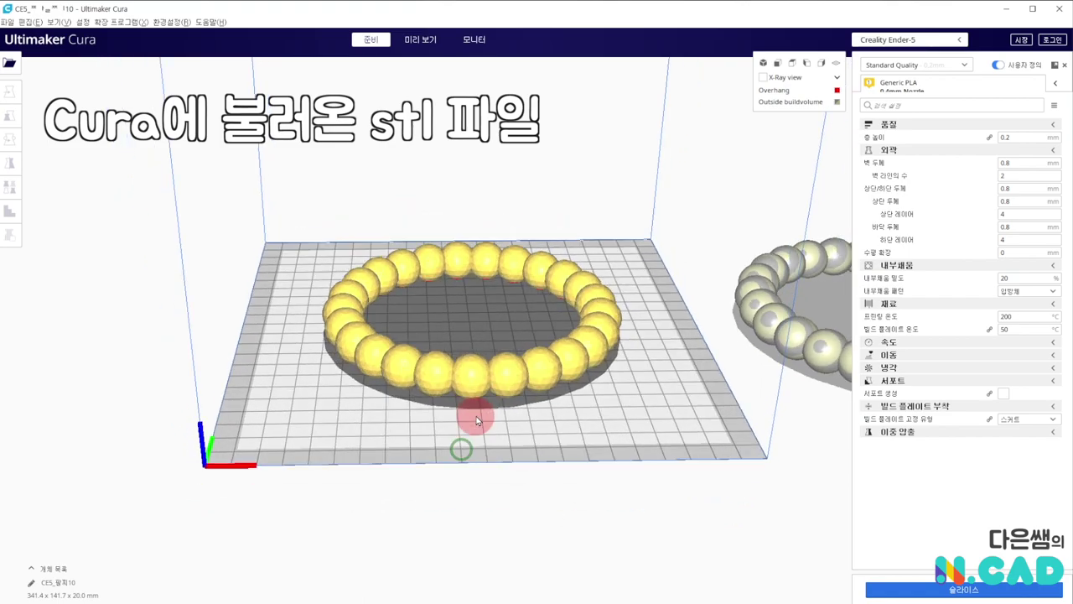
{"action": "right_click_drag", "start_coordinate": [658, 317], "coordinate": [420, 350]}
{"action": "scroll", "coordinate": [414, 353], "scroll_direction": "up", "scroll_amount": 5}
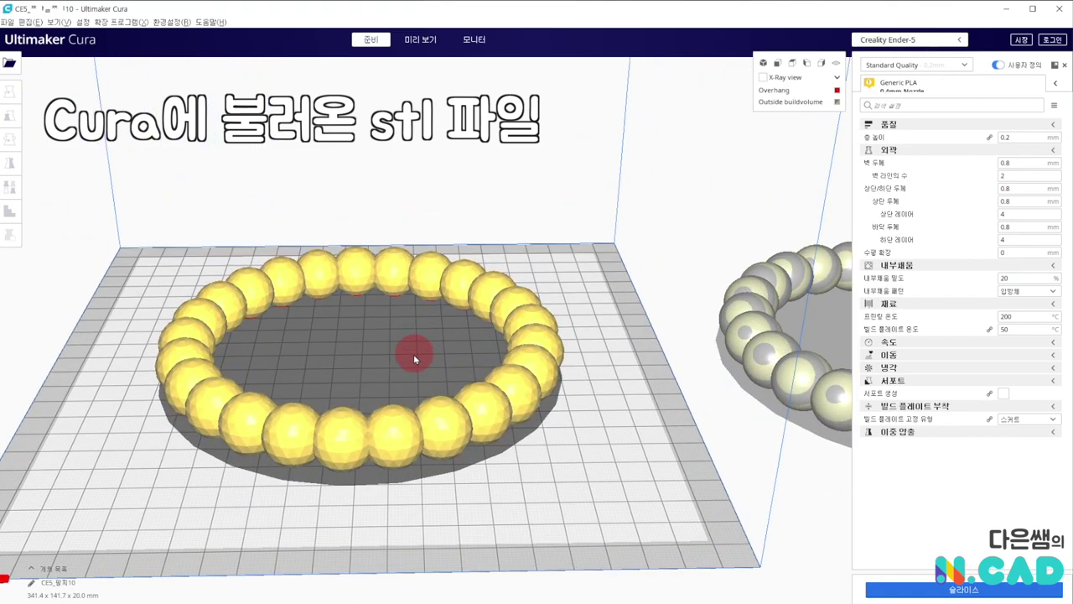
{"action": "scroll", "coordinate": [407, 378], "scroll_direction": "up", "scroll_amount": 2}
{"action": "mouse_move", "coordinate": [400, 411]}
{"action": "right_mouse_down"}
{"action": "mouse_move", "coordinate": [419, 372]}
{"action": "mouse_move", "coordinate": [402, 376]}
{"action": "mouse_move", "coordinate": [455, 360]}
{"action": "mouse_move", "coordinate": [371, 371]}
{"action": "mouse_move", "coordinate": [426, 366]}
{"action": "mouse_move", "coordinate": [426, 374]}
{"action": "right_mouse_up"}
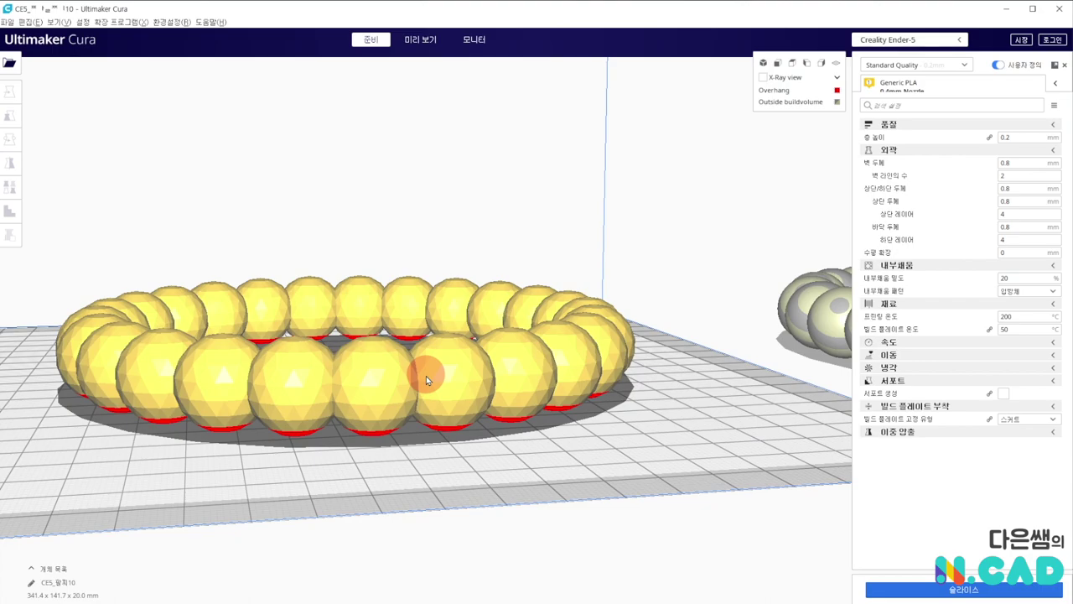
{"action": "scroll", "coordinate": [426, 375], "scroll_direction": "down", "scroll_amount": 3}
{"action": "scroll", "coordinate": [426, 377], "scroll_direction": "down", "scroll_amount": 3}
{"action": "mouse_move", "coordinate": [427, 386]}
{"action": "right_mouse_down"}
{"action": "mouse_move", "coordinate": [391, 428]}
{"action": "mouse_move", "coordinate": [449, 403]}
{"action": "right_mouse_up"}
Move the plated ring off to the left and centre the other ring on the build plate for a close look.
{"action": "left_click", "coordinate": [449, 404]}
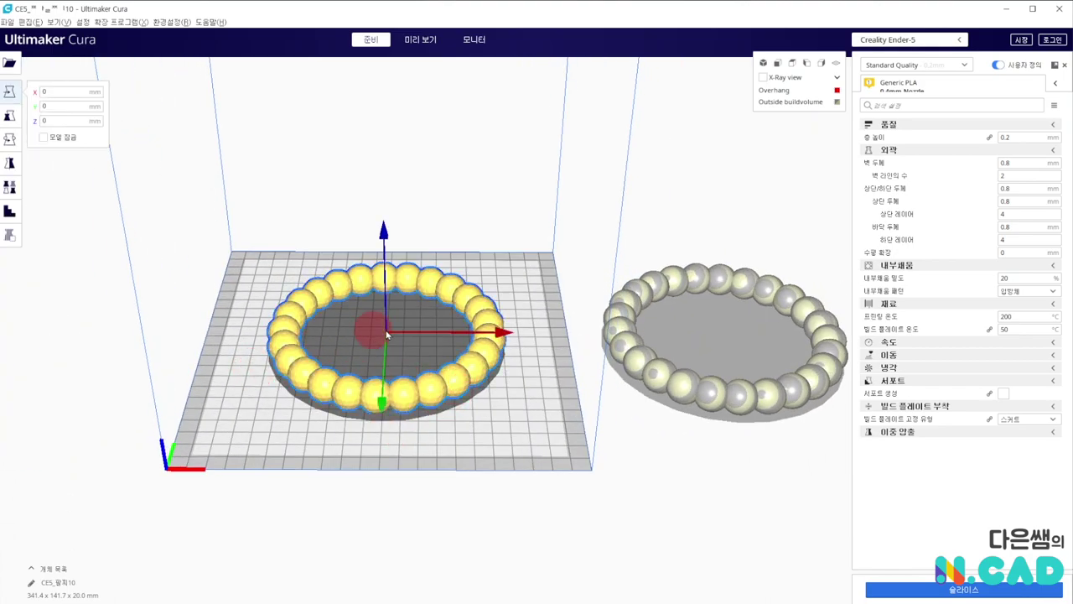
{"action": "left_click_drag", "start_coordinate": [500, 331], "coordinate": [249, 331]}
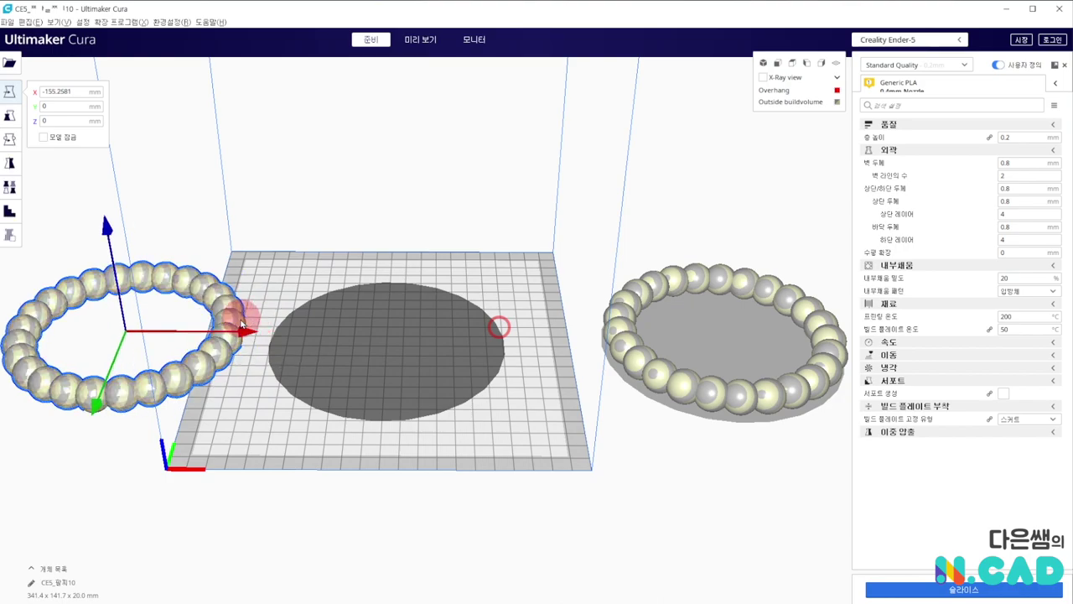
{"action": "left_click", "coordinate": [691, 406]}
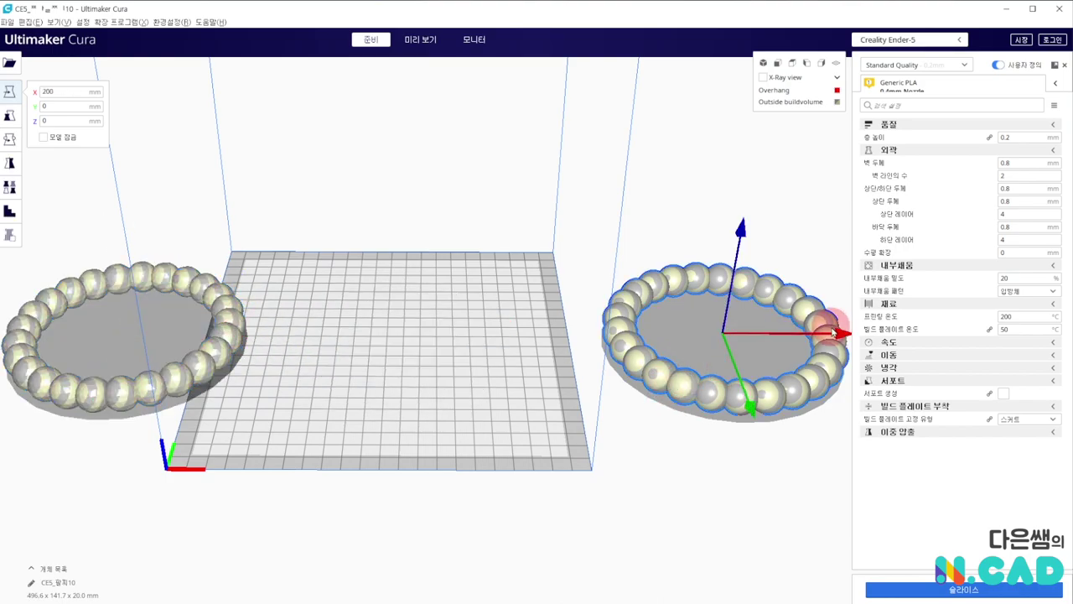
{"action": "left_click_drag", "start_coordinate": [841, 333], "coordinate": [510, 332]}
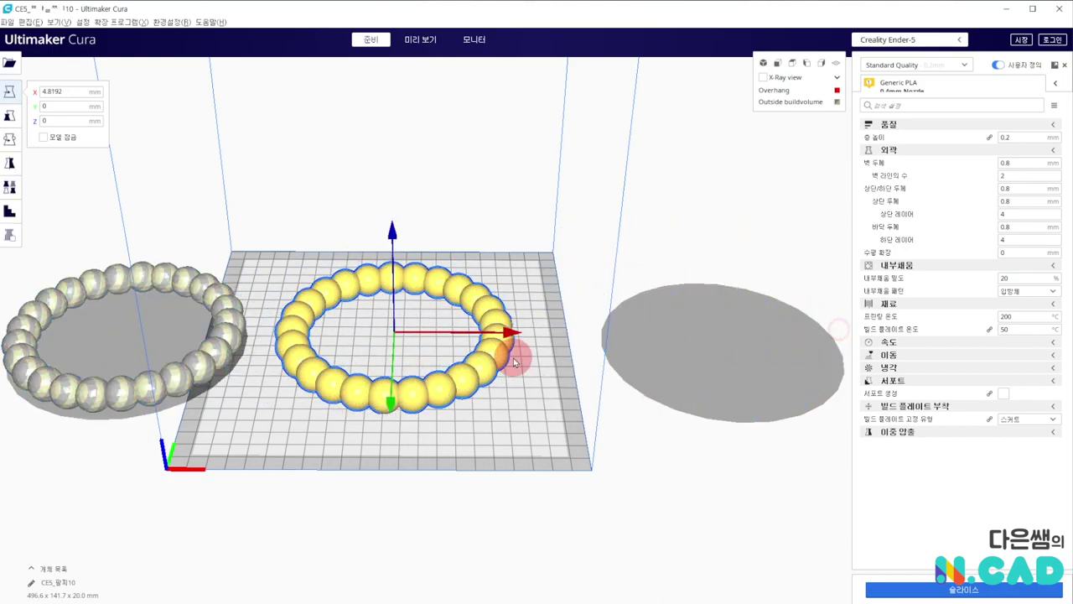
{"action": "scroll", "coordinate": [485, 385], "scroll_direction": "up", "scroll_amount": 2}
{"action": "scroll", "coordinate": [491, 371], "scroll_direction": "up", "scroll_amount": 2}
{"action": "right_click_drag", "start_coordinate": [403, 450], "coordinate": [373, 385]}
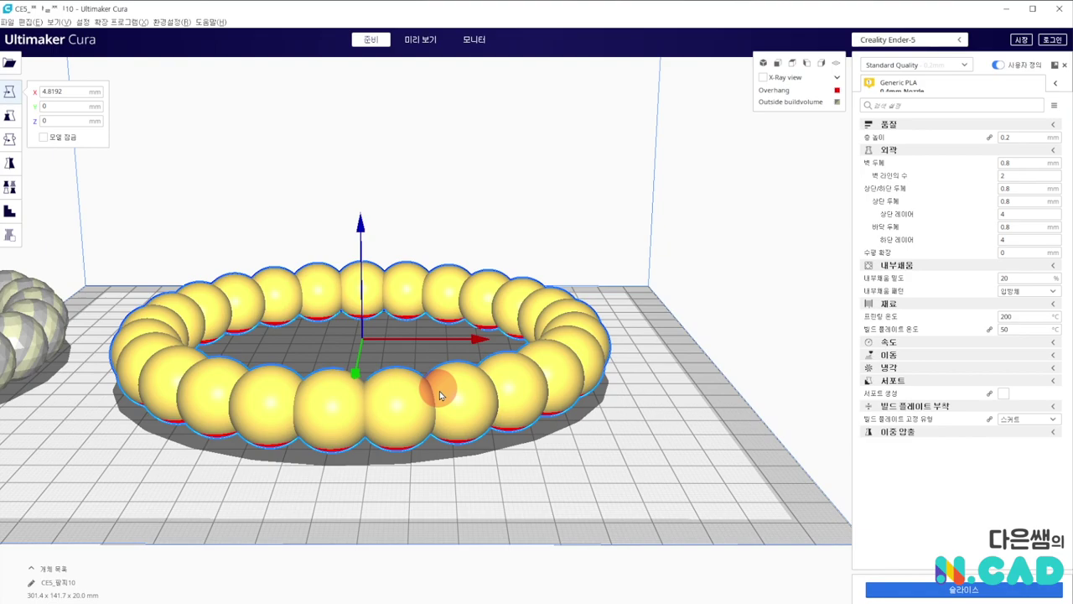
{"action": "scroll", "coordinate": [439, 391], "scroll_direction": "down", "scroll_amount": 3}
{"action": "scroll", "coordinate": [436, 408], "scroll_direction": "down", "scroll_amount": 2}
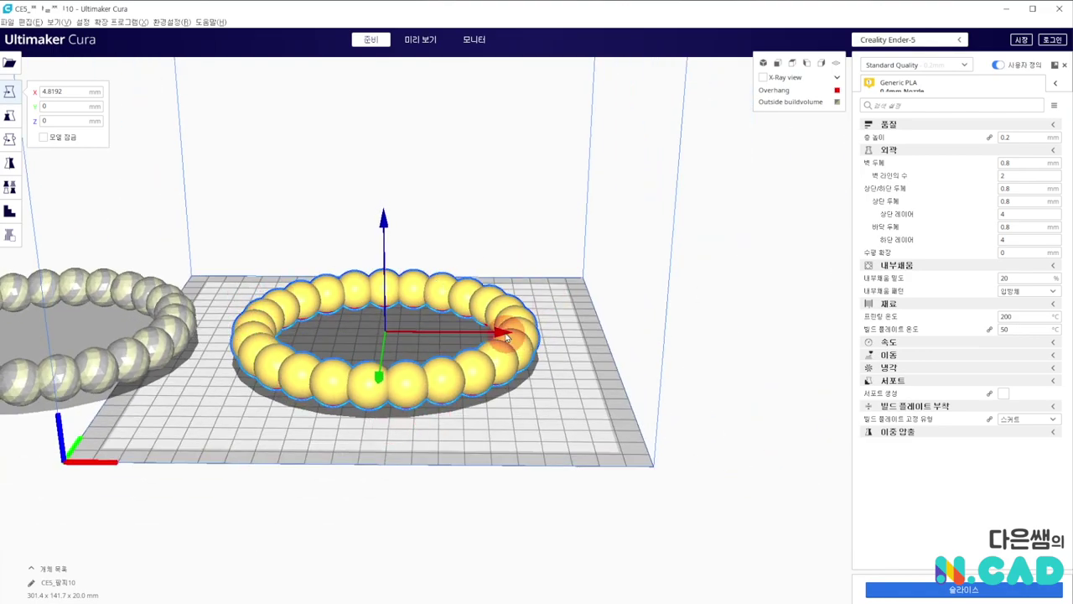
Slide that ring aside, re-centre the first ring on the plate, and return to NDotCAD.
{"action": "left_click_drag", "start_coordinate": [502, 333], "coordinate": [780, 295]}
{"action": "left_click", "coordinate": [158, 327]}
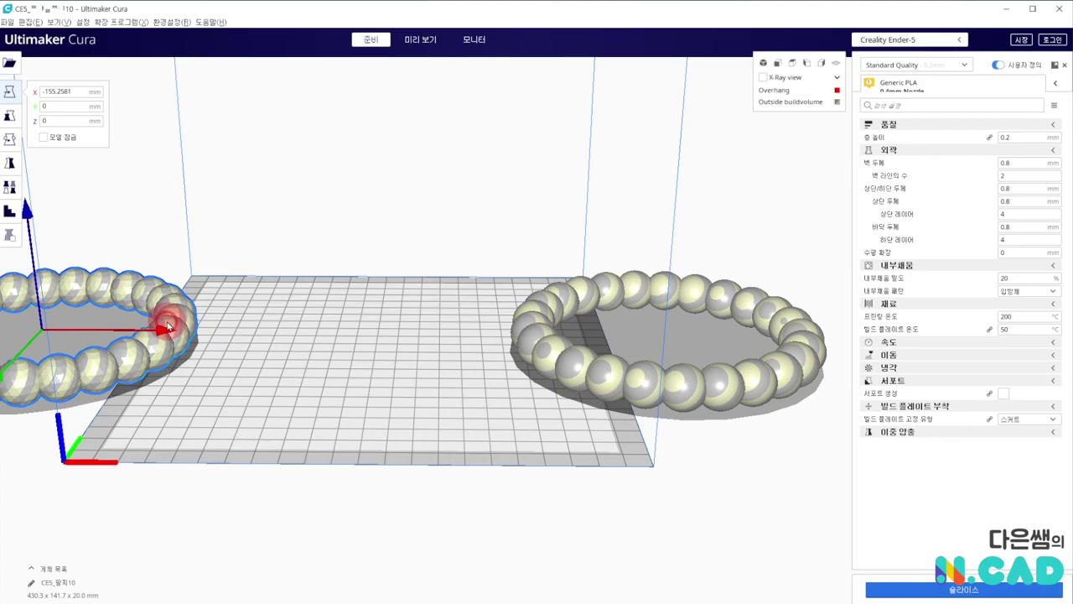
{"action": "mouse_move", "coordinate": [160, 326]}
{"action": "left_mouse_down"}
{"action": "mouse_move", "coordinate": [500, 324]}
{"action": "mouse_move", "coordinate": [462, 327]}
{"action": "left_mouse_up"}
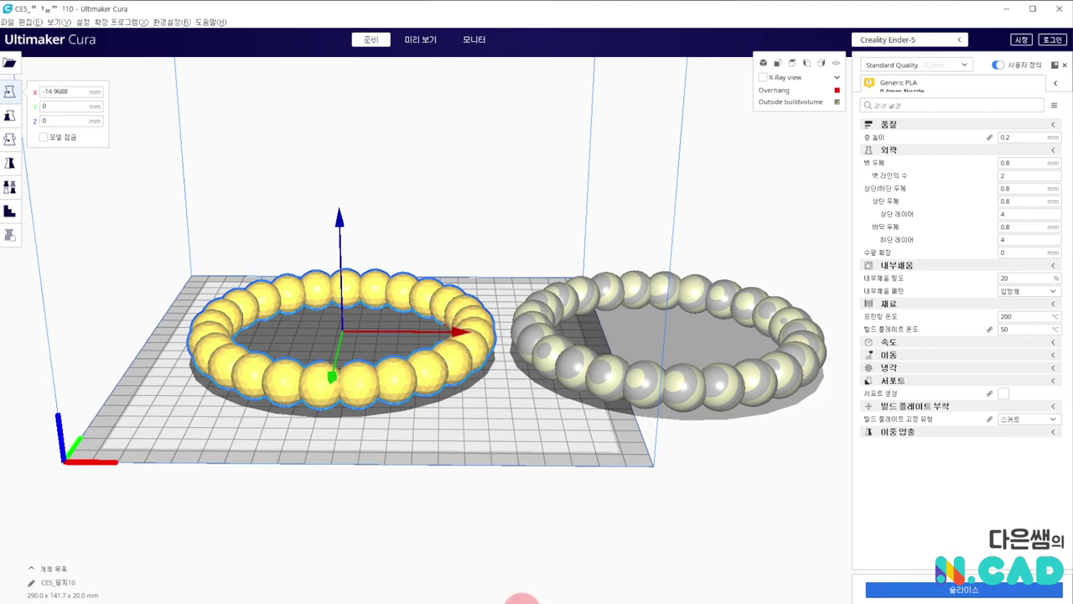
{"action": "left_click", "coordinate": [512, 601]}
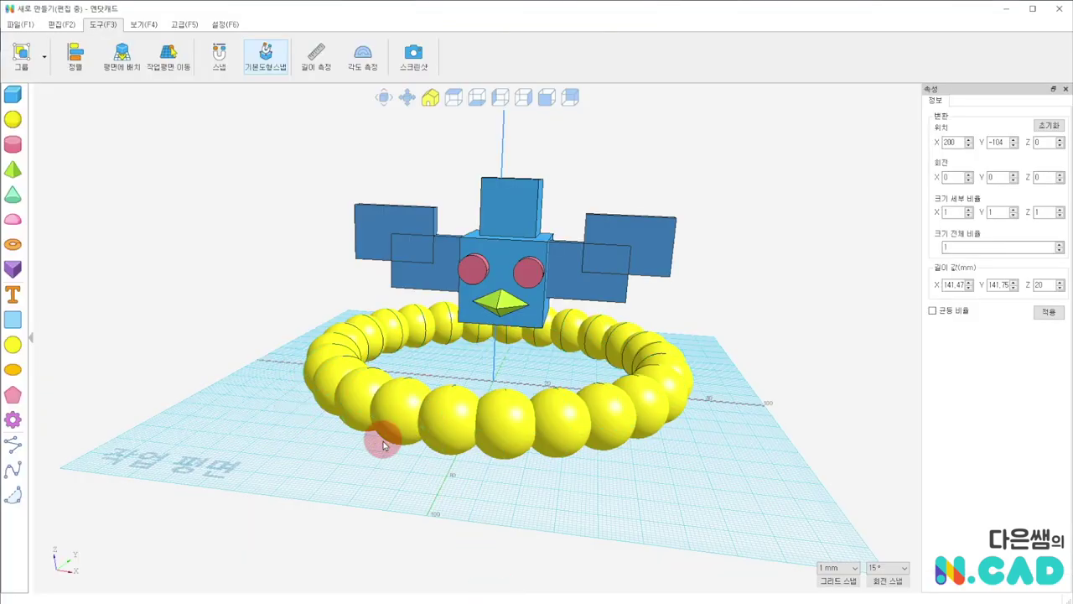